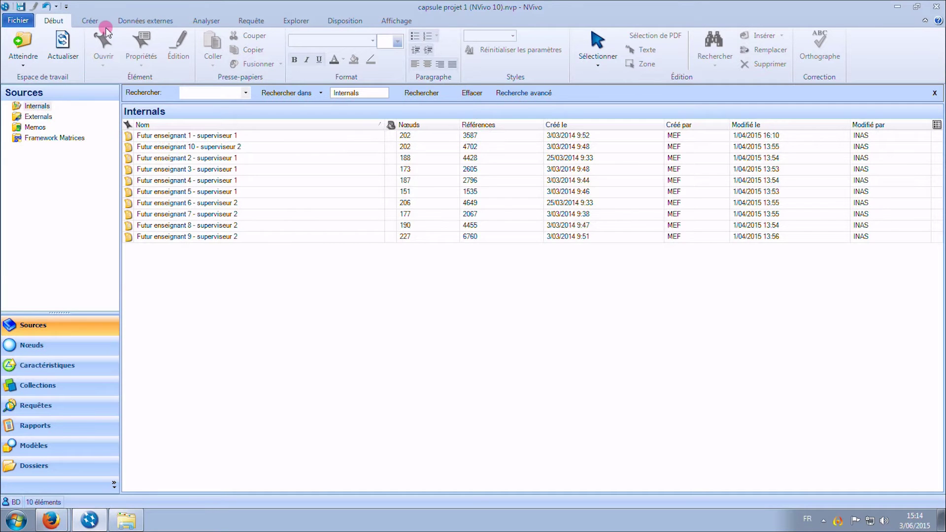
Create an internal document named "test" containing the text "le texte peut être rédigé ici", and close it
click(133, 22)
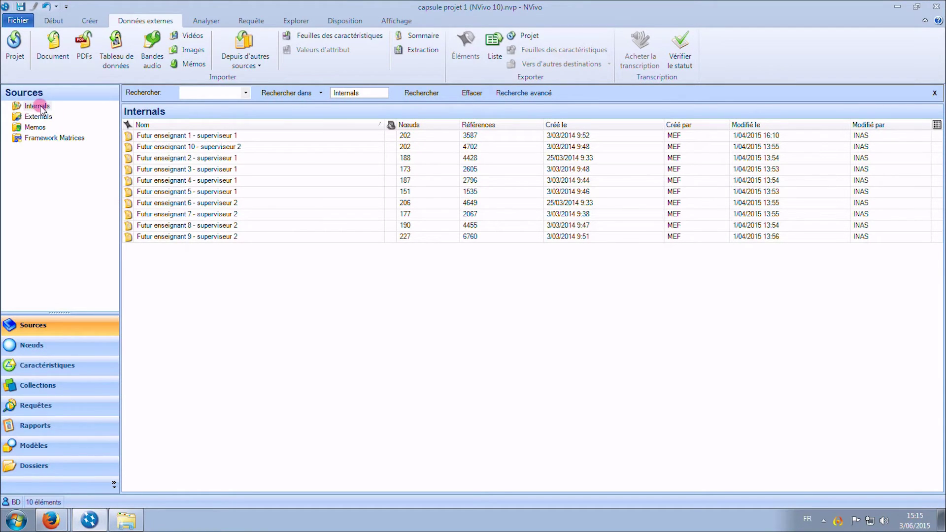
right_click(162, 268)
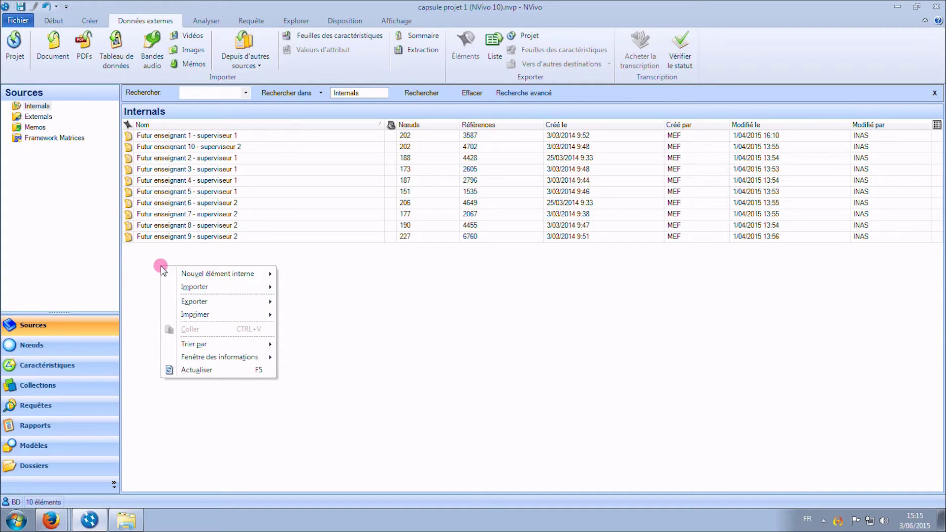
mouse_move(235, 274)
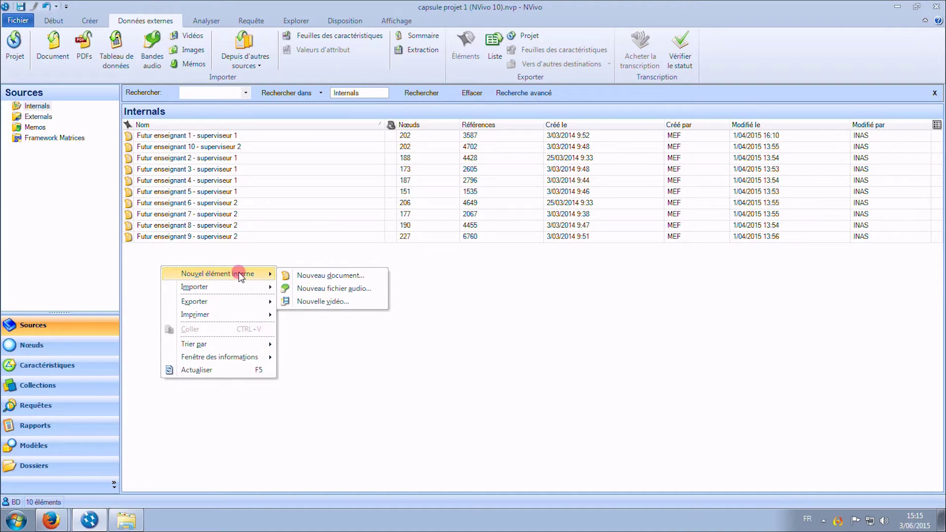
click(324, 276)
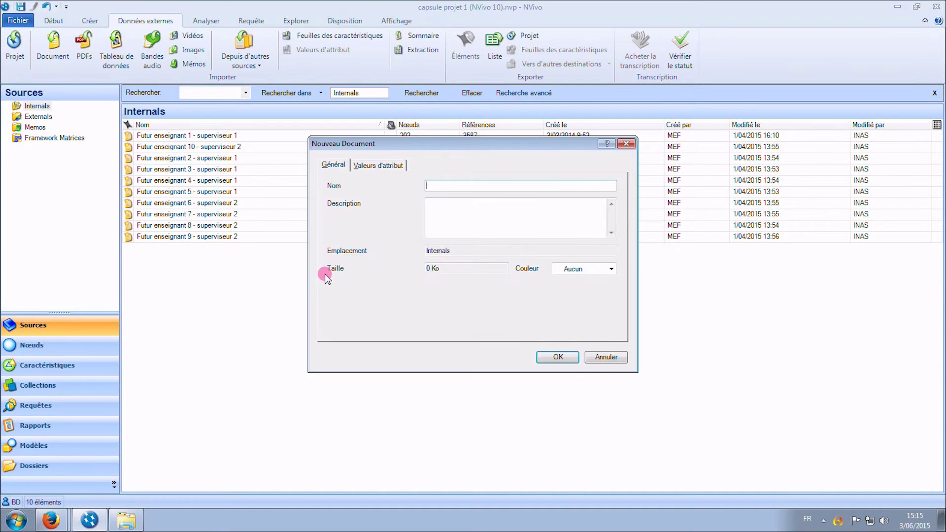
text(test)
click(558, 357)
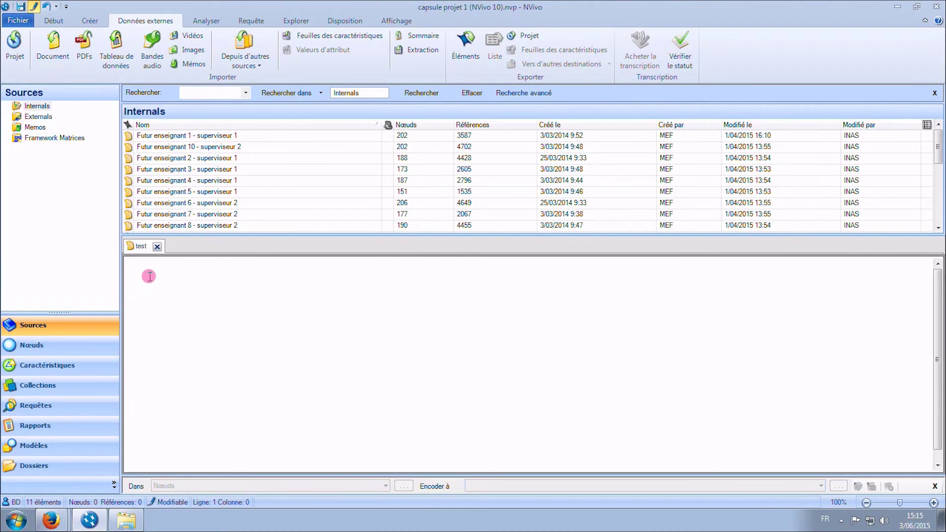
text(le texte peut être rédigé ici)
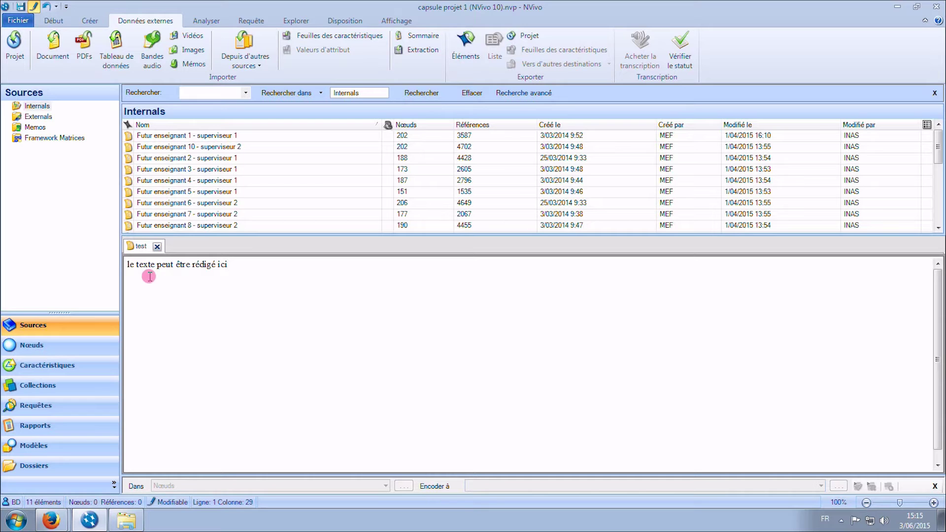
click(157, 246)
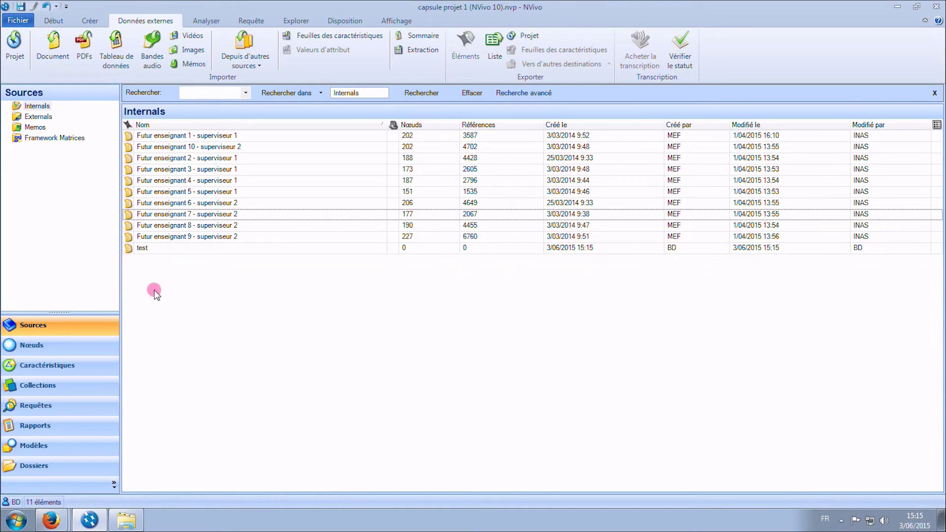
Reopen the test document in edit mode and add a second line reading "le texte peut être modifié"
double_click(128, 247)
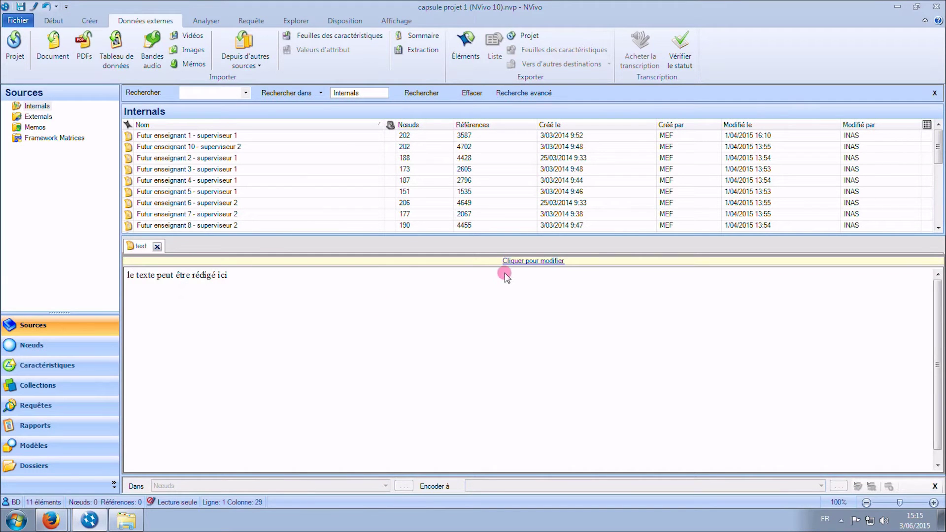
click(540, 261)
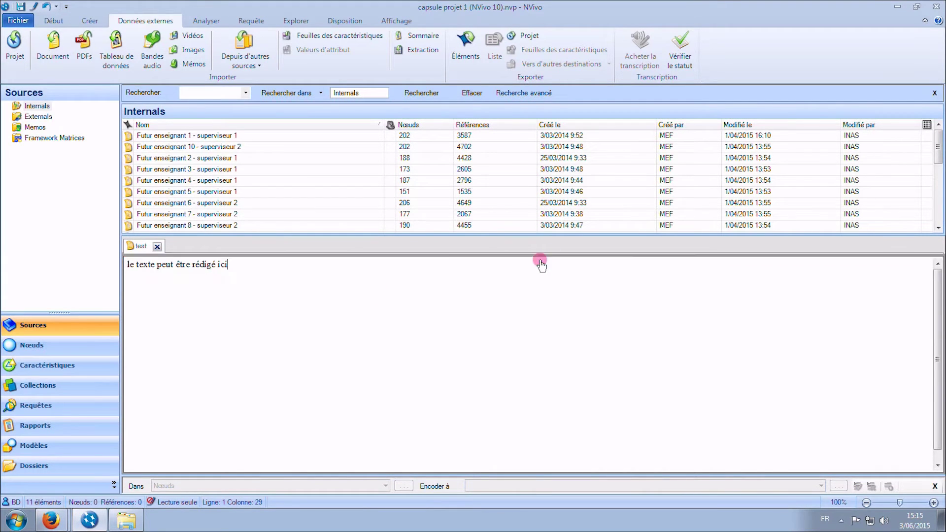
key(Return)
text(le texte peut être modifié)
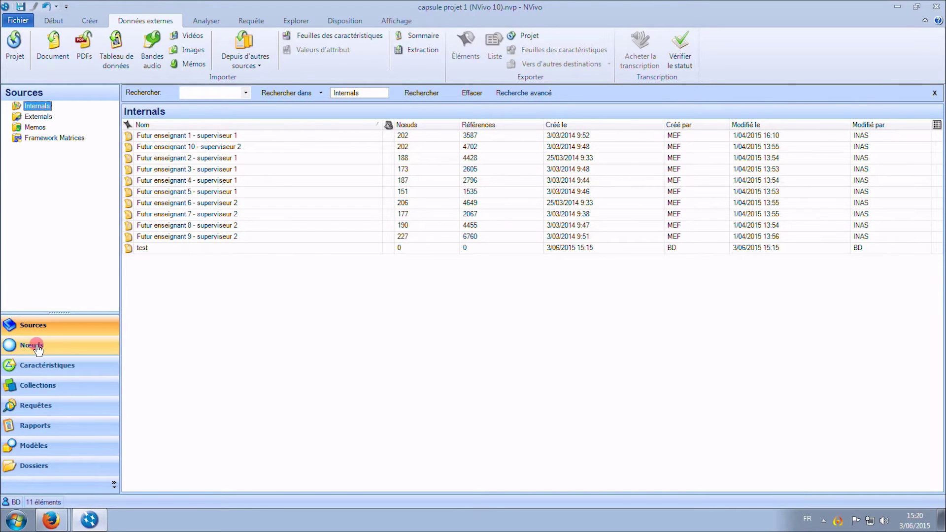
Examine the project's node hierarchy by expanding the étudiant and superviseur branches, including their interactive sub-nodes
click(35, 346)
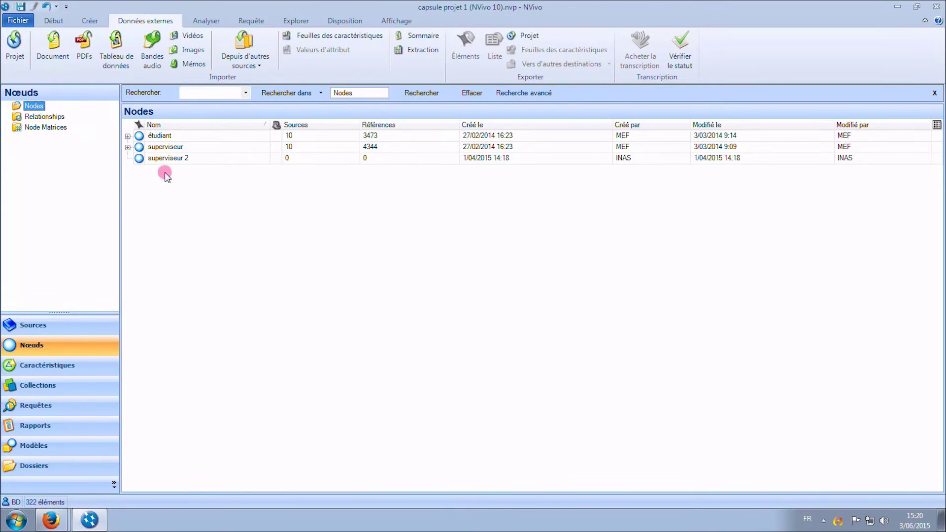
click(128, 136)
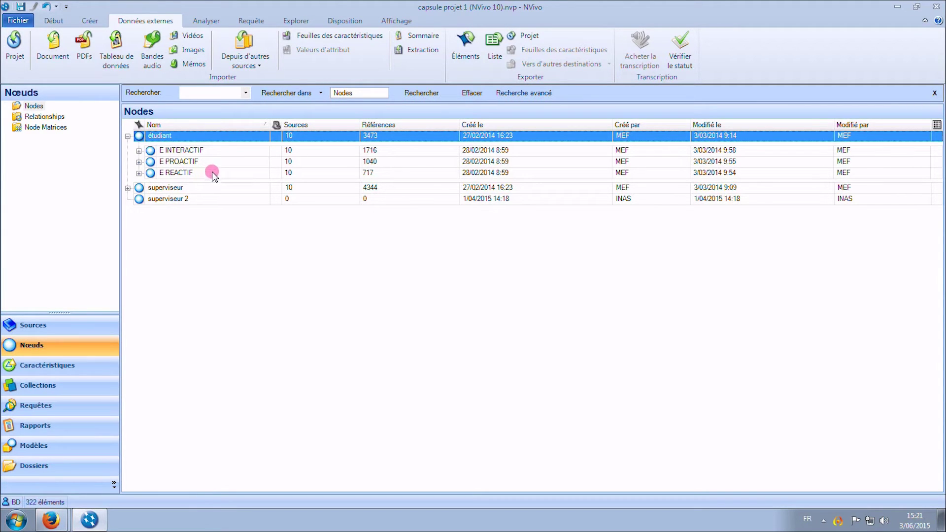
click(139, 150)
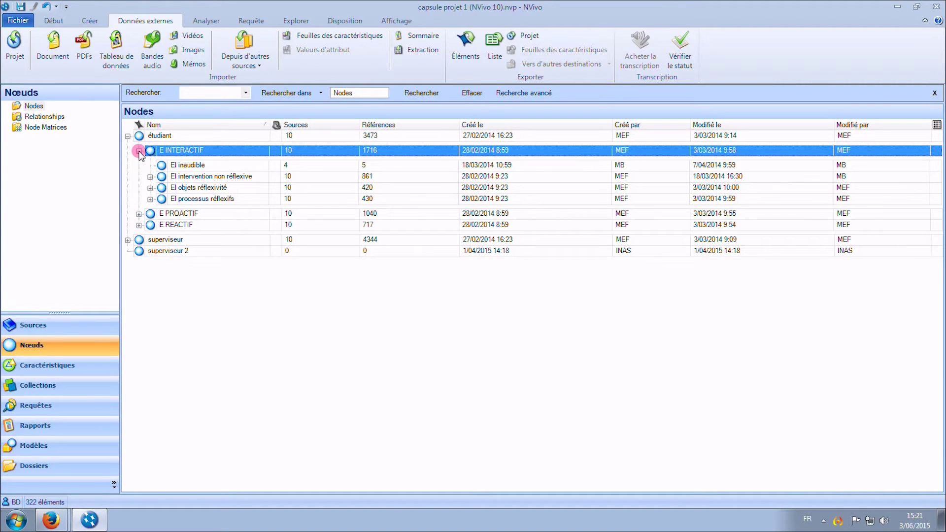
click(150, 200)
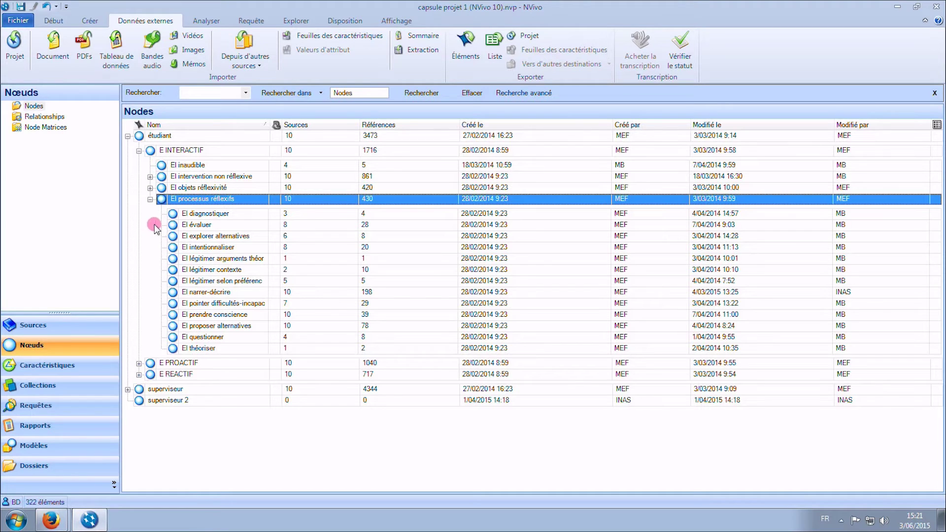
click(150, 188)
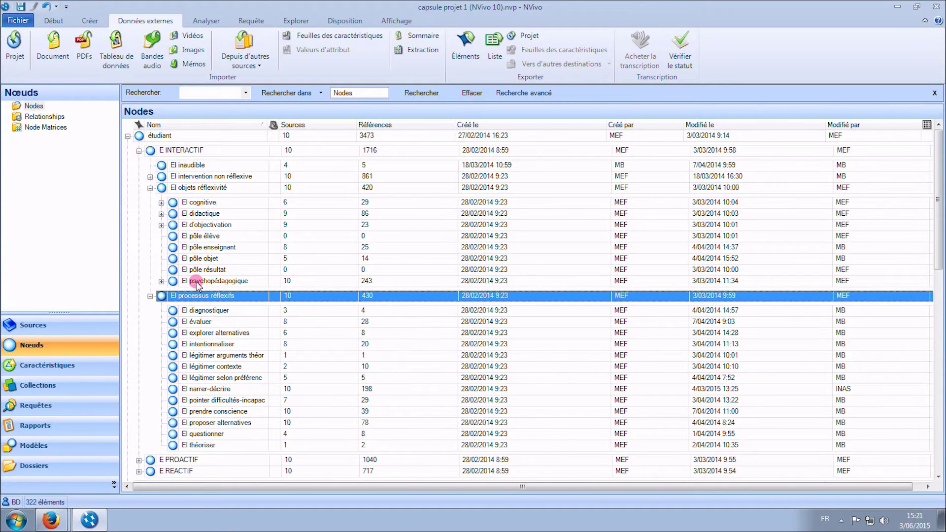
scroll(224, 407, down, 3)
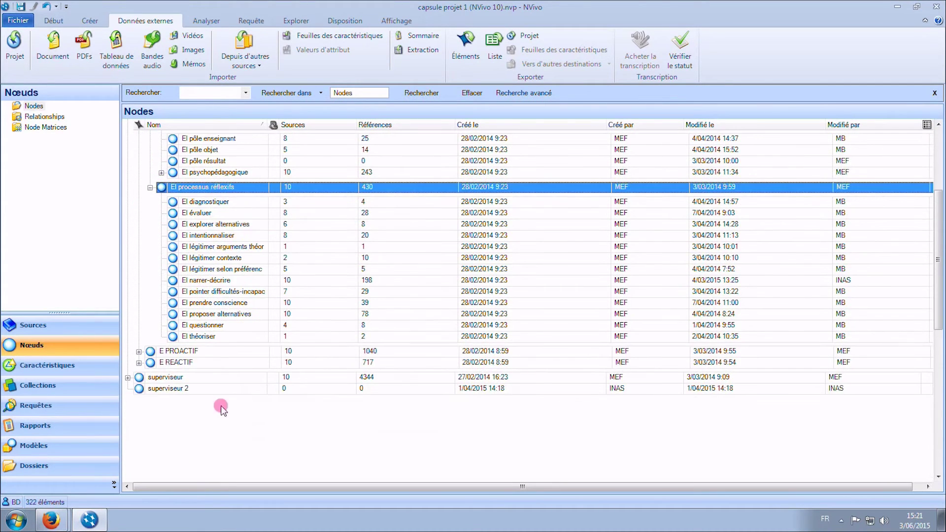
click(128, 378)
click(138, 392)
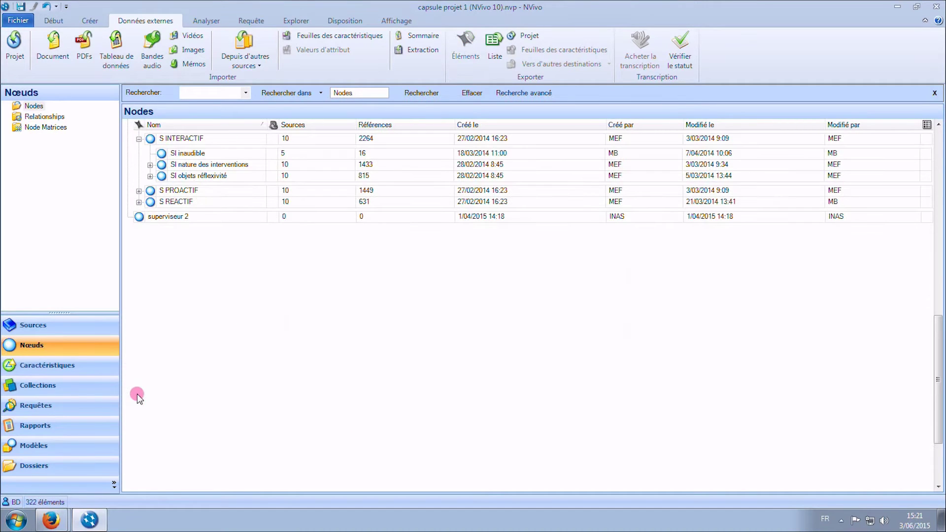
click(150, 165)
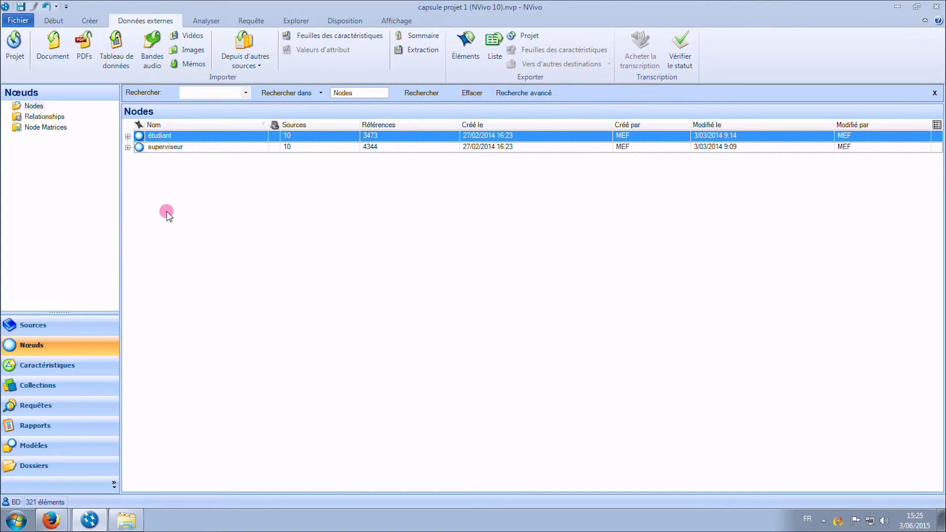
Create a new top-level node named "test"
right_click(144, 193)
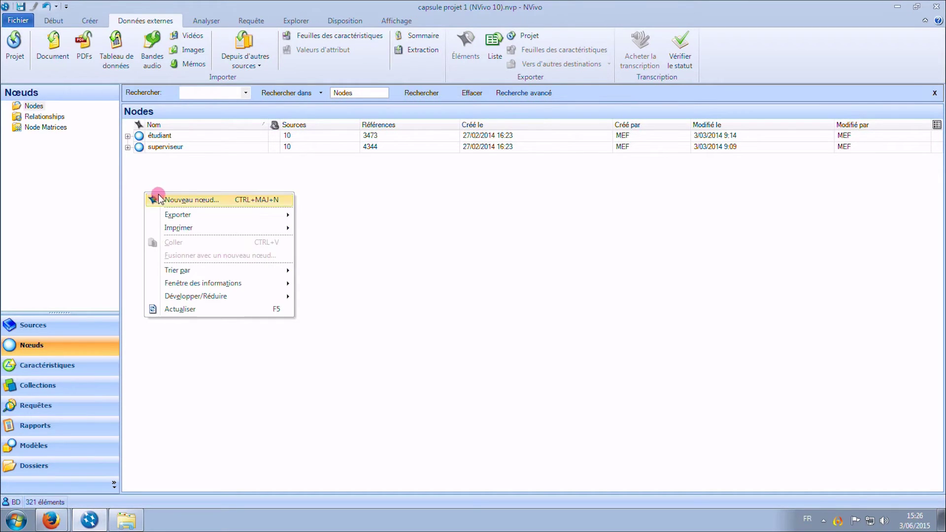
click(164, 197)
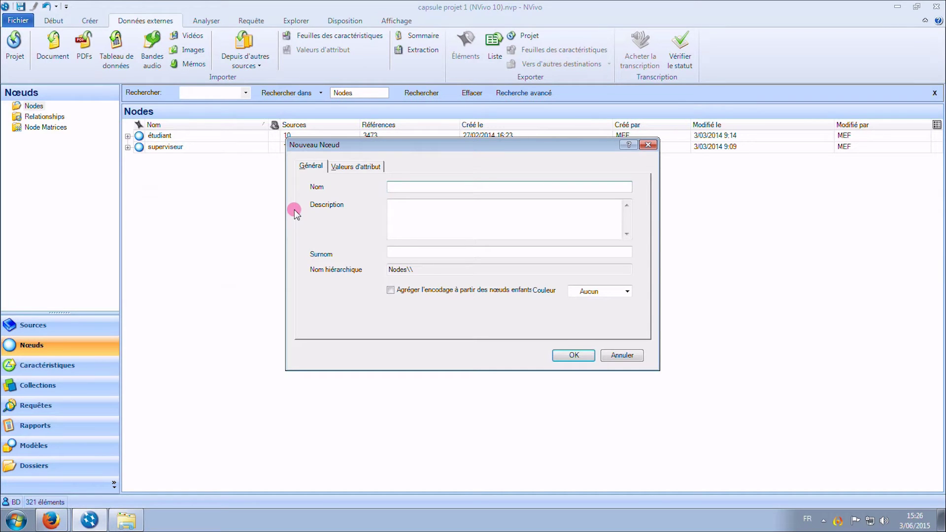
text(test)
click(571, 355)
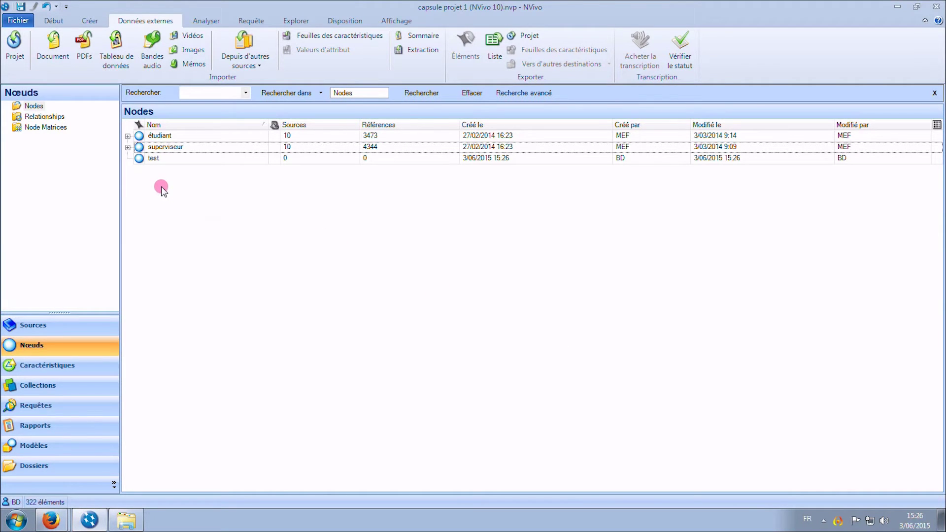
Add a child node named "sous-test 1" under the test node
right_click(154, 160)
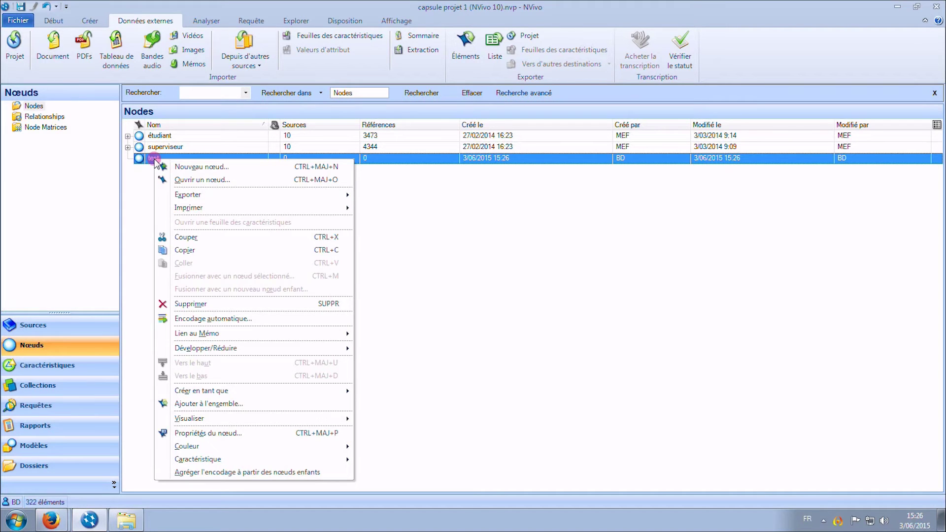
click(180, 168)
text(sous-te)
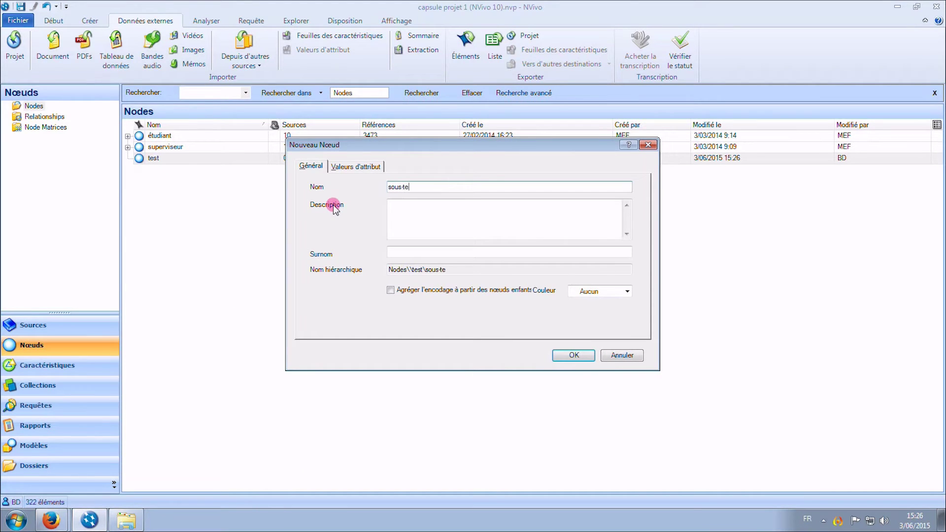
text(st 1)
click(571, 354)
Add a second child node named "sous-test 2" under the test node
right_click(151, 157)
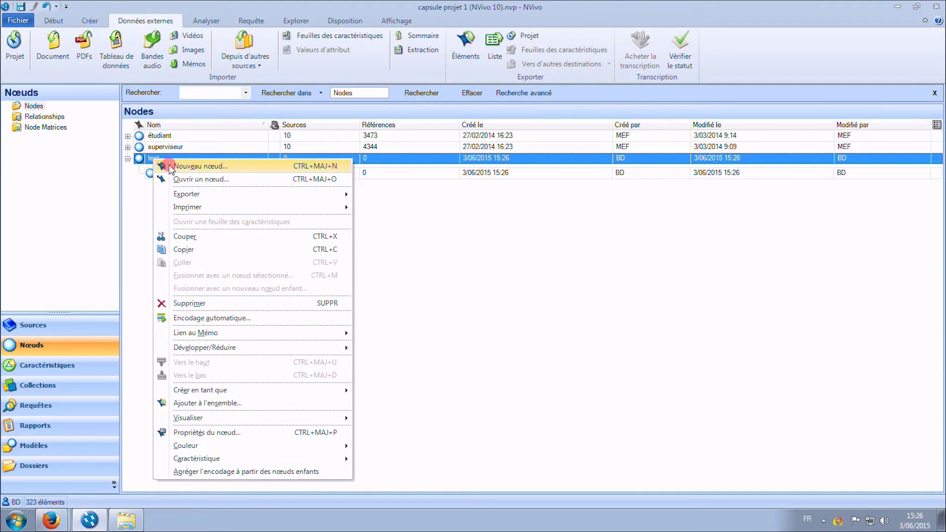
click(170, 166)
text(sous)
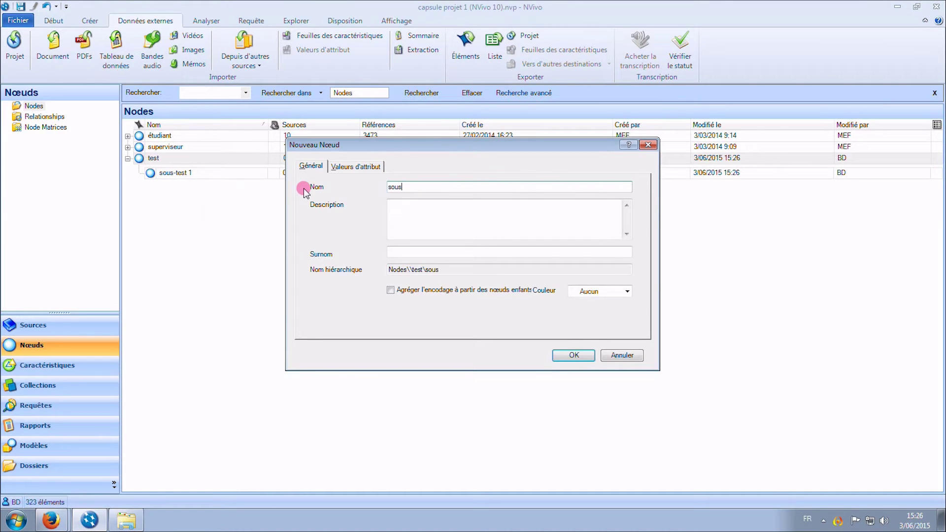
text(-test 2)
key(Return)
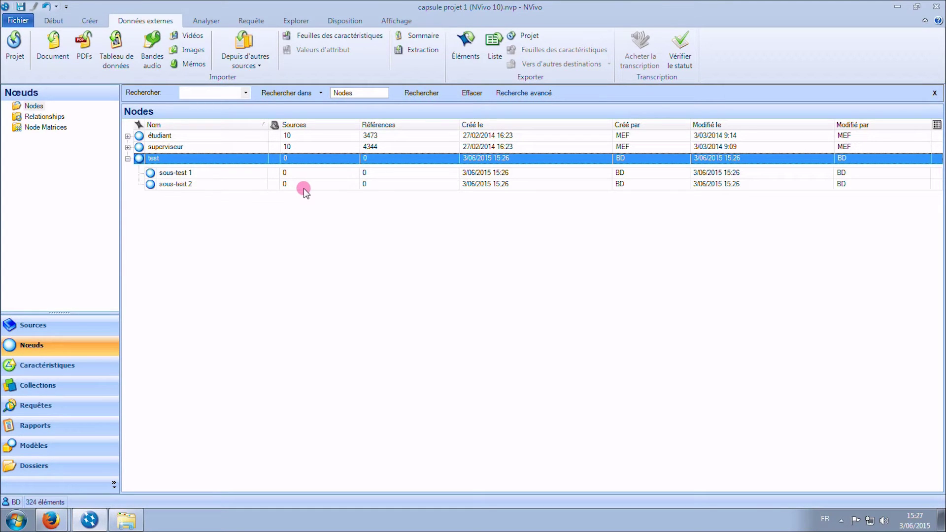
Delete the test node together with its child nodes
right_click(157, 157)
click(225, 300)
click(511, 298)
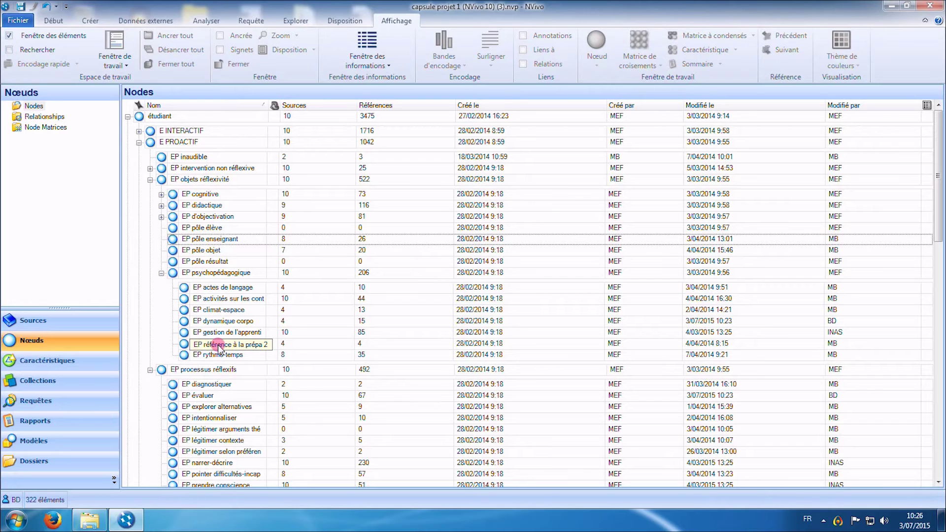
Open the source "Futur enseignant 1 - superviseur 1" beside the node list and make its transcript editable
click(69, 320)
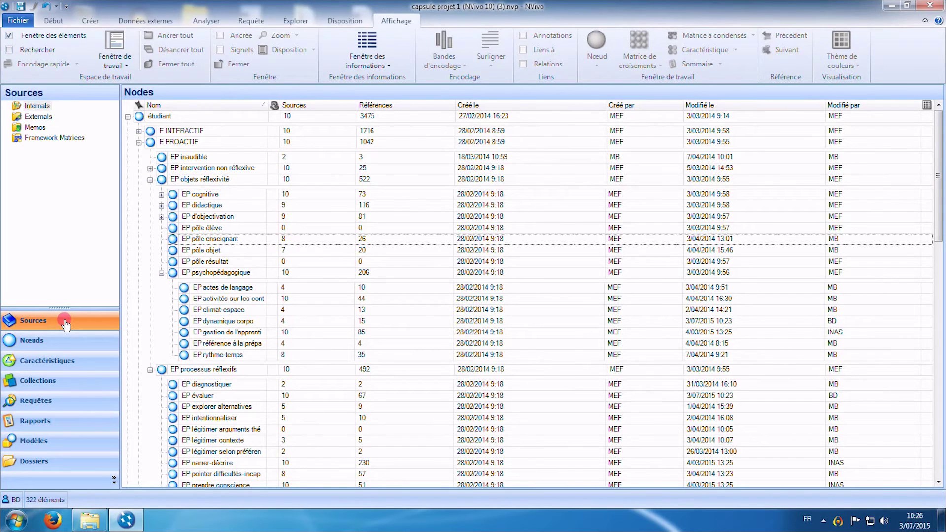
double_click(199, 115)
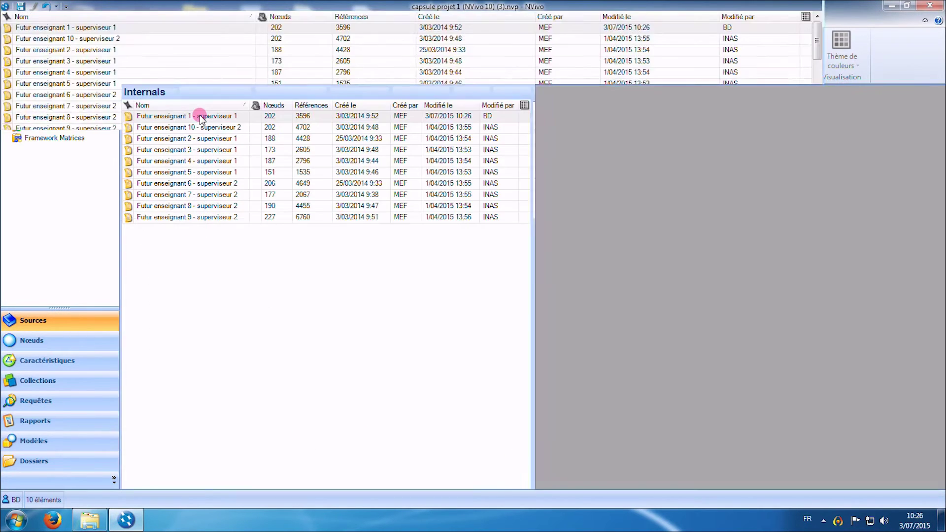
click(68, 338)
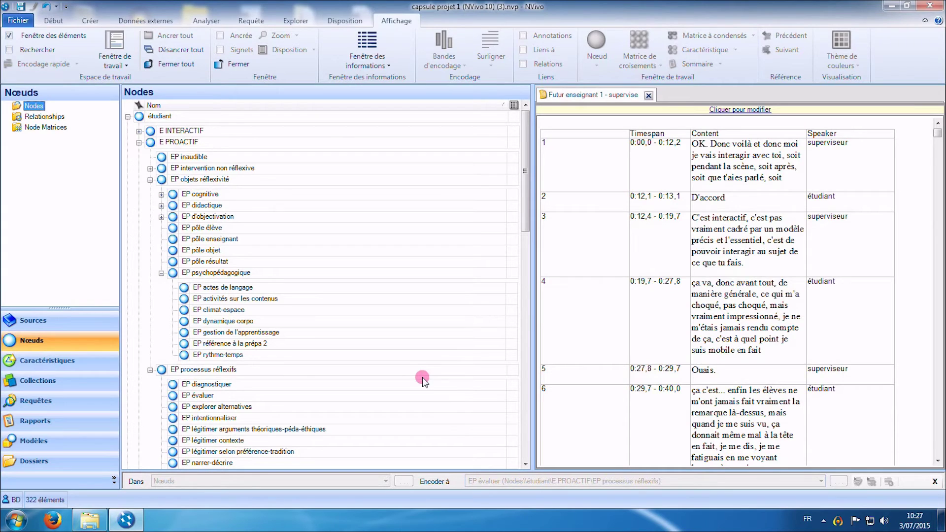
click(782, 110)
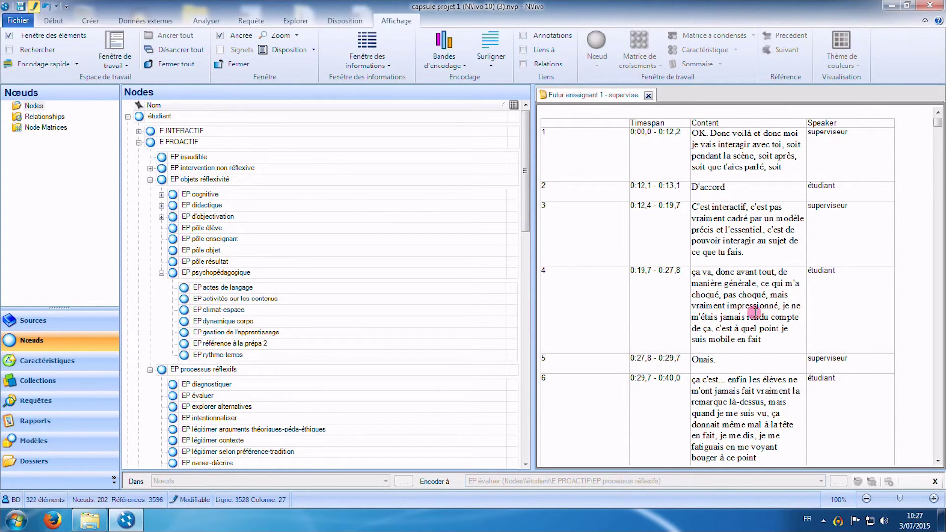
Code the student's passage in transcript row 4 at the nodes "EP dynamique corpo" and "EP évaluer"
mouse_move(763, 340)
mouse_down()
mouse_move(694, 272)
mouse_move(716, 307)
mouse_up()
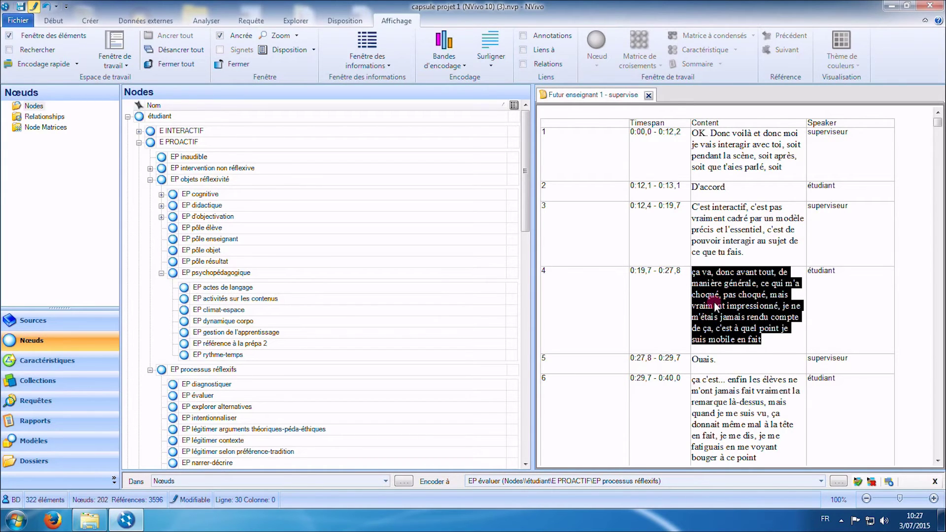
drag(716, 306, 301, 322)
click(722, 297)
drag(724, 298, 311, 395)
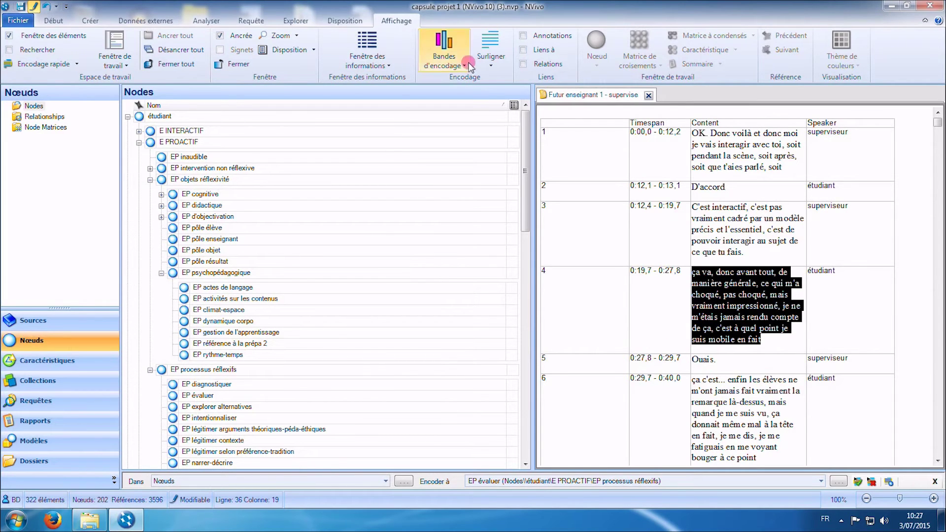
Highlight the transcript's coding for all nodes
click(491, 66)
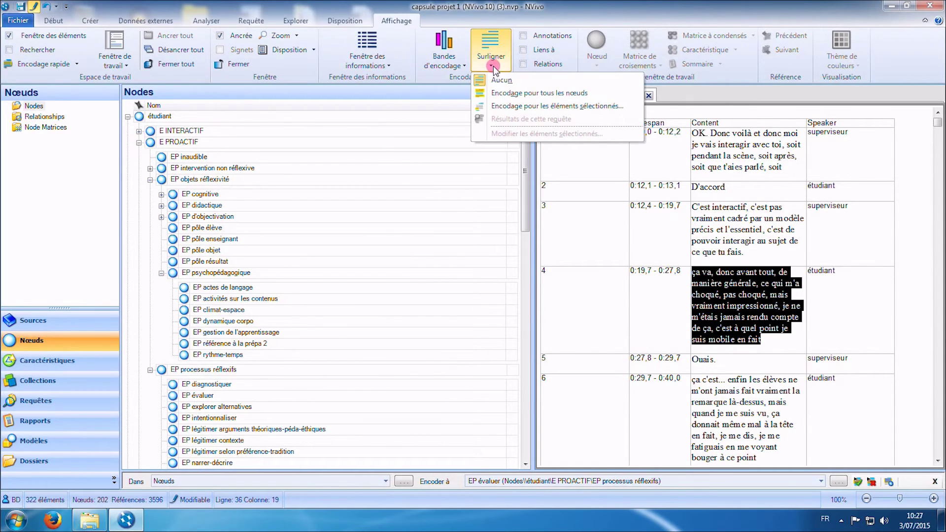
click(497, 92)
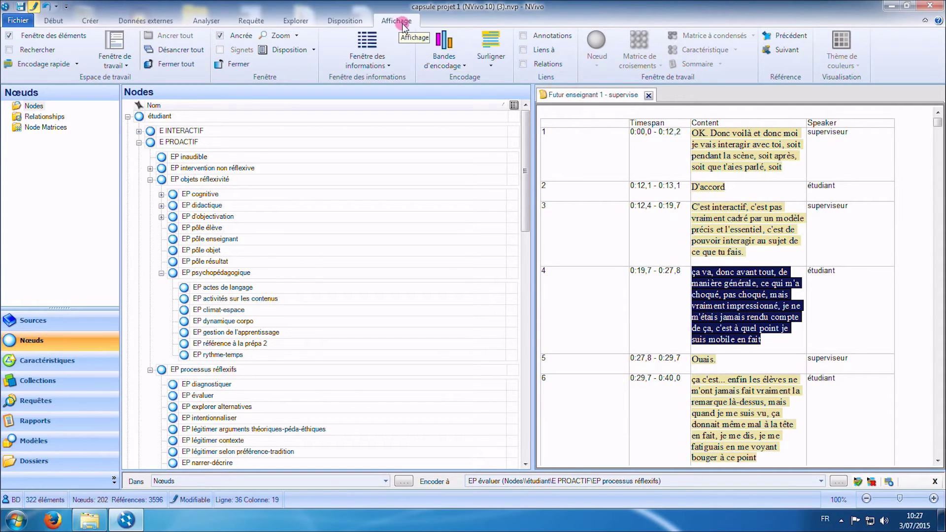
Display coding stripes for all nodes beside the transcript and open the node "EP pôle enseignant"
click(465, 67)
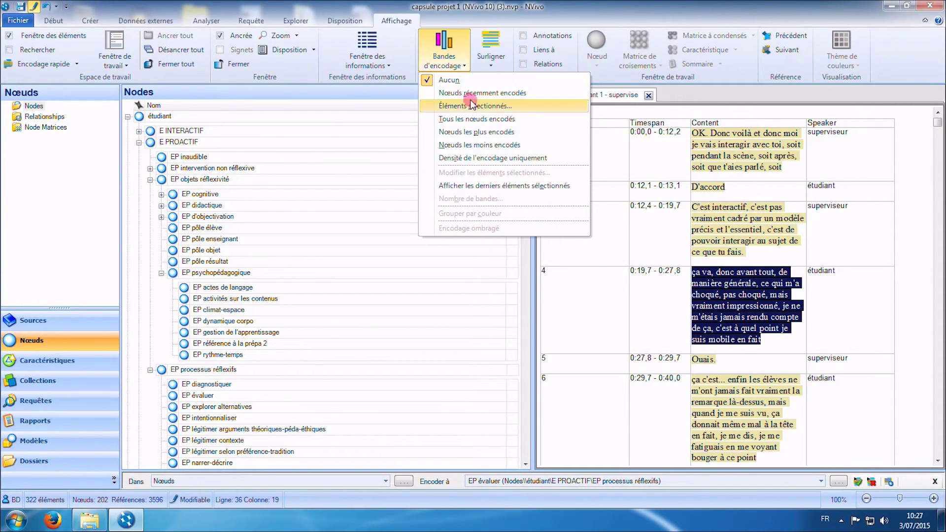
click(471, 118)
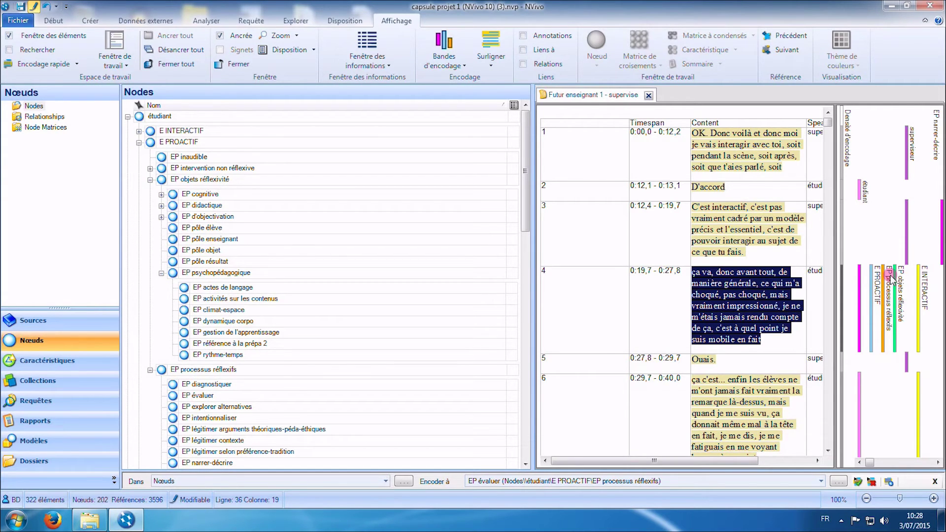
click(225, 238)
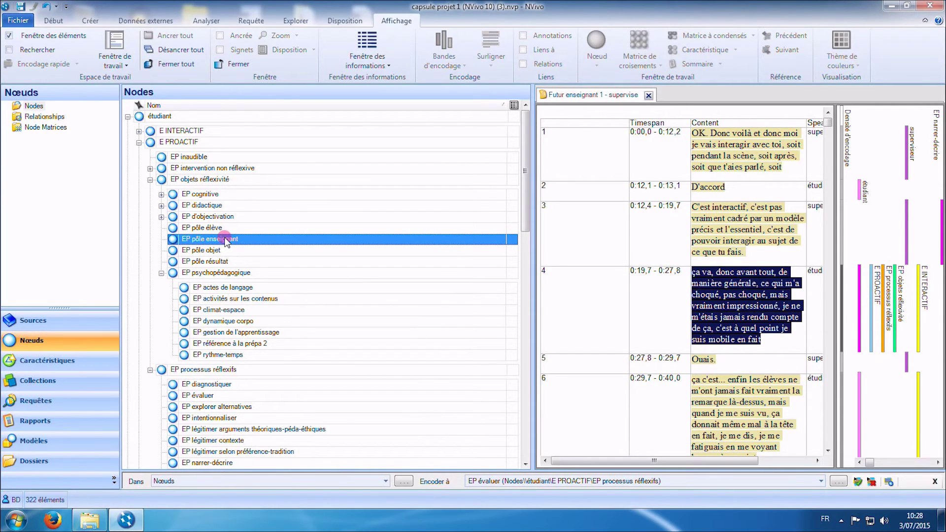
double_click(225, 239)
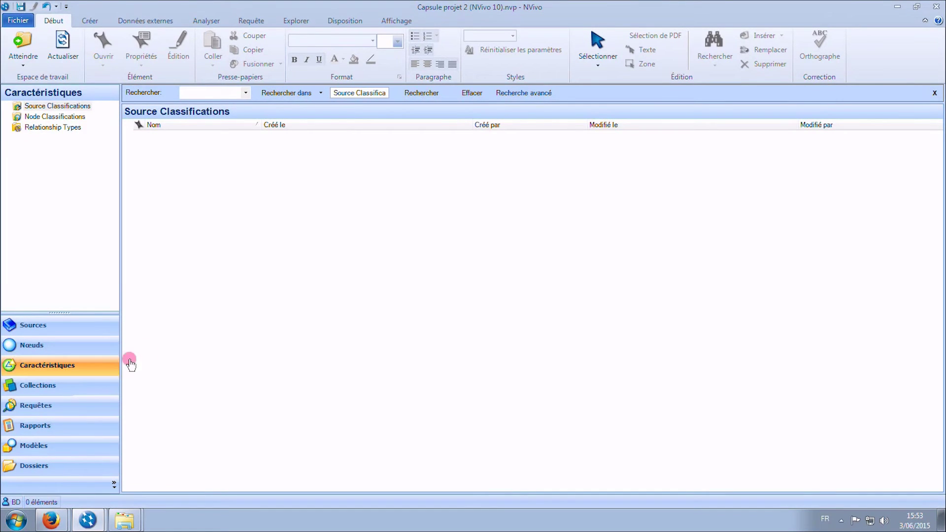
Create a new source classification named "test"
right_click(148, 146)
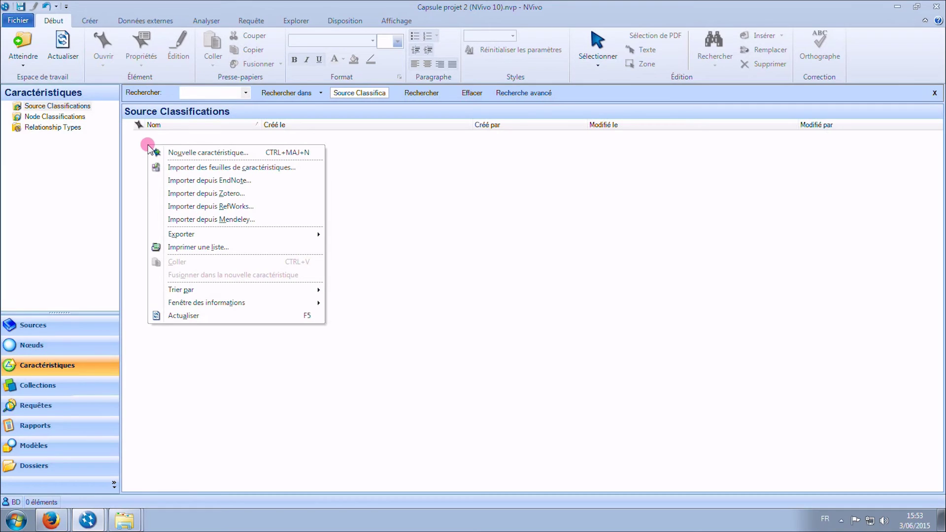
click(172, 150)
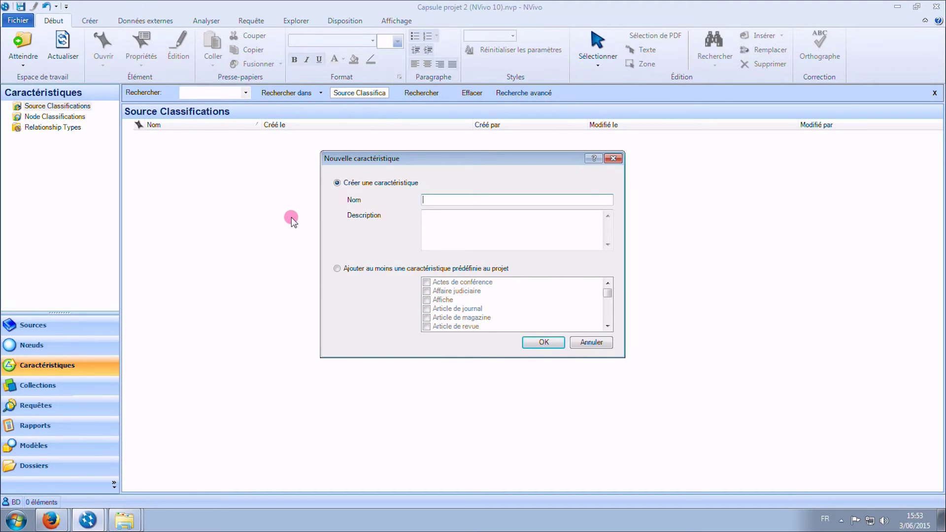
text(test)
click(533, 342)
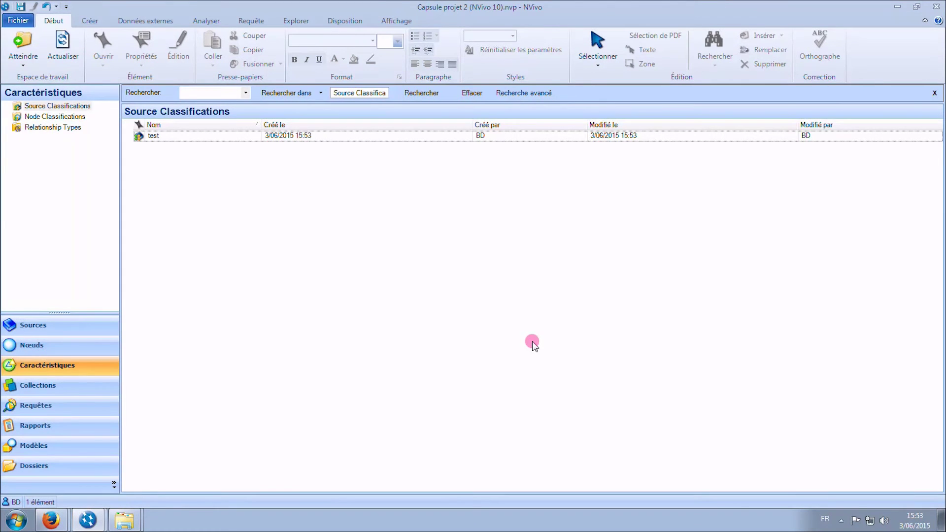
Add a text attribute named "superviseur" to the source classification "test"
right_click(147, 140)
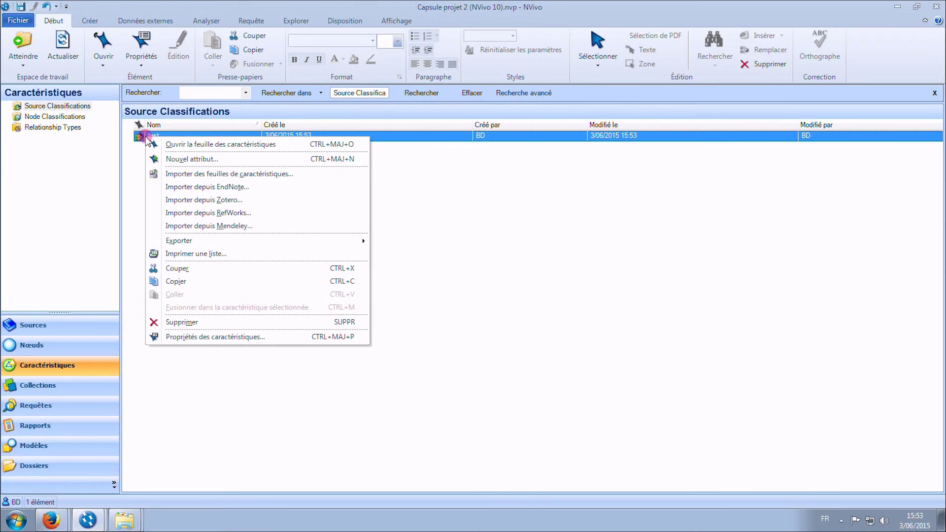
click(162, 158)
text(superv)
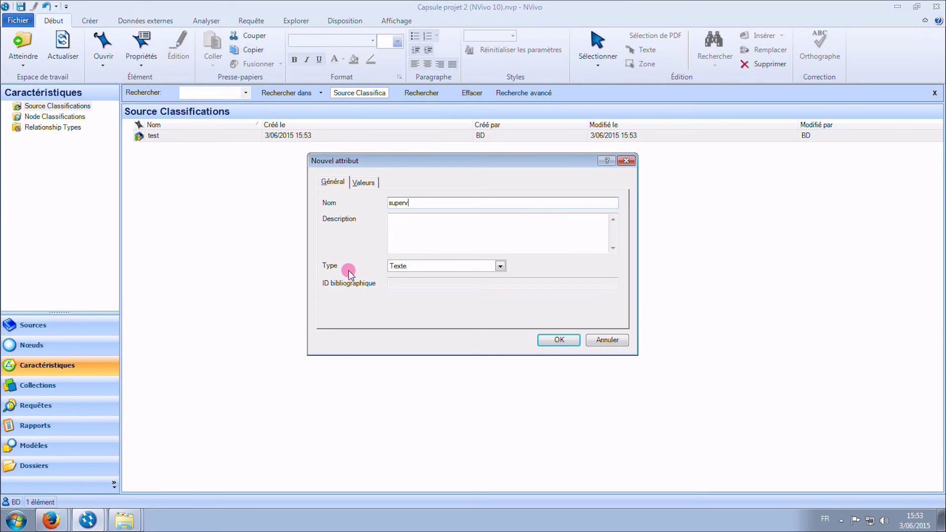
text(iseur)
click(567, 339)
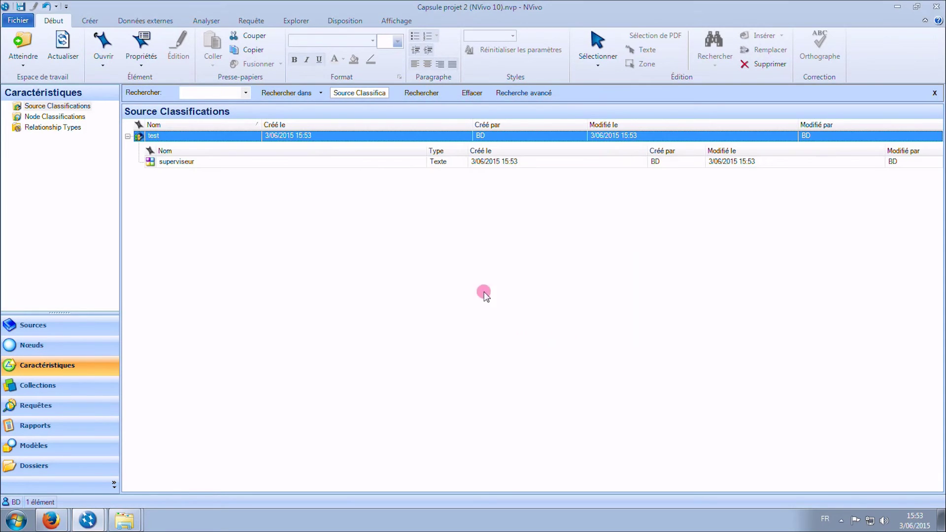
Add a second text attribute named "étudiant" to the source classification "test"
right_click(172, 140)
click(197, 156)
text(étudiant)
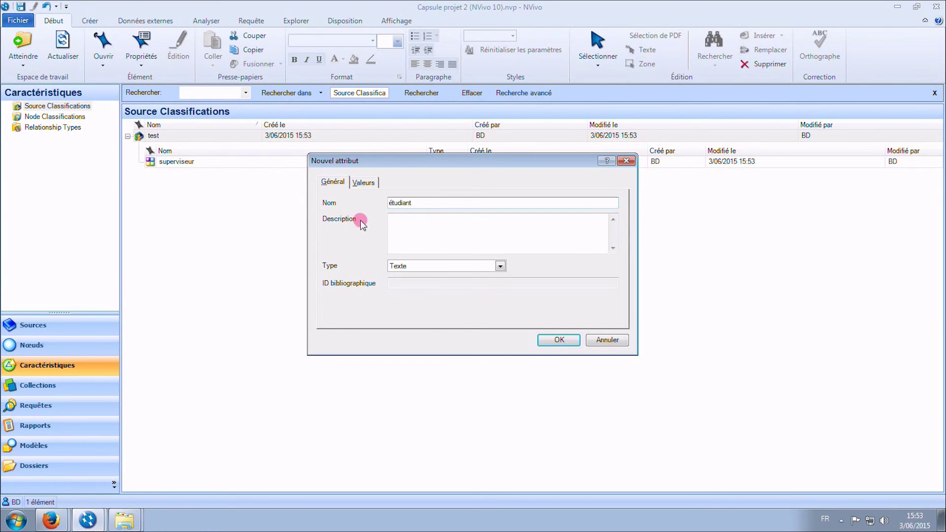
click(547, 339)
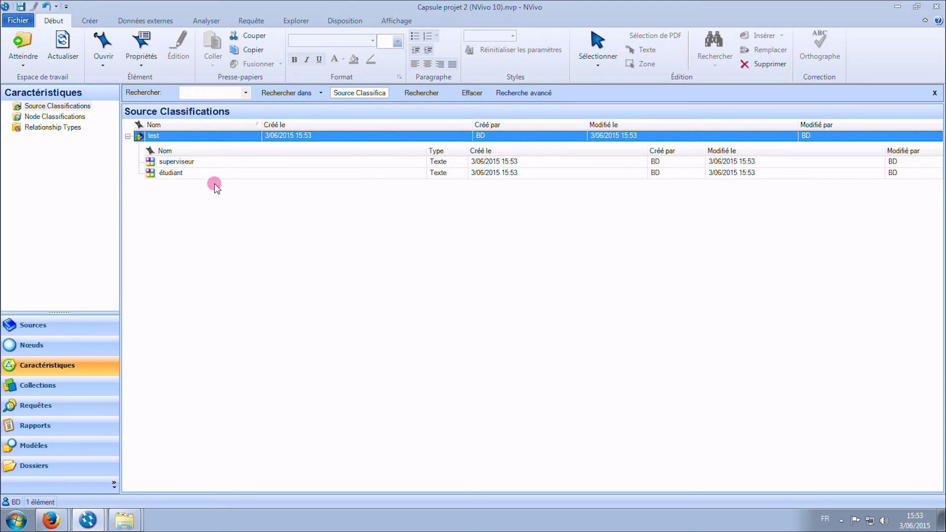
Add the values "superviseur 1" and "superviseur 2" to the attribute "superviseur"
double_click(189, 162)
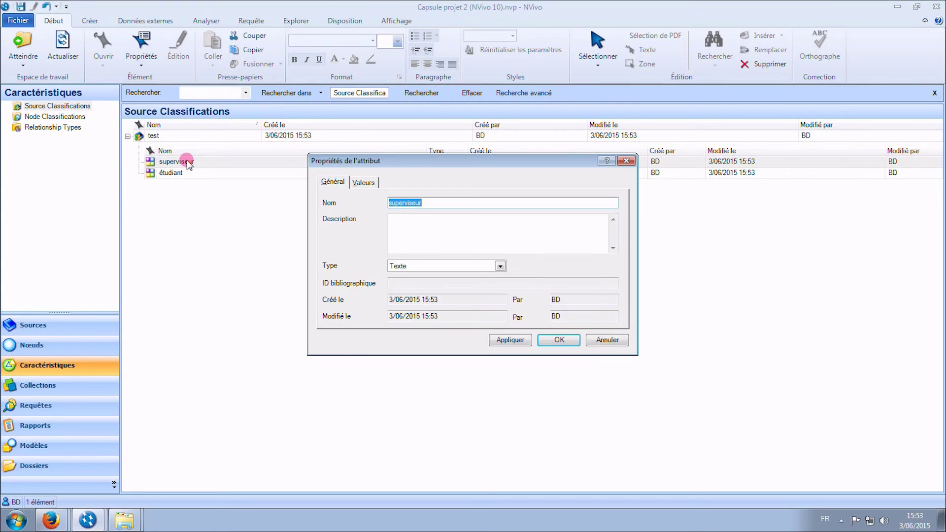
click(364, 182)
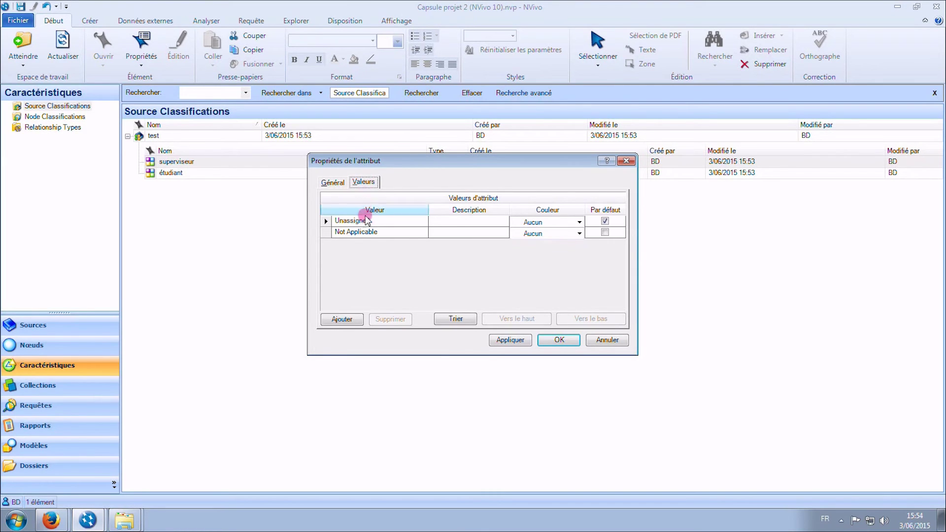
click(342, 319)
text(superviseur)
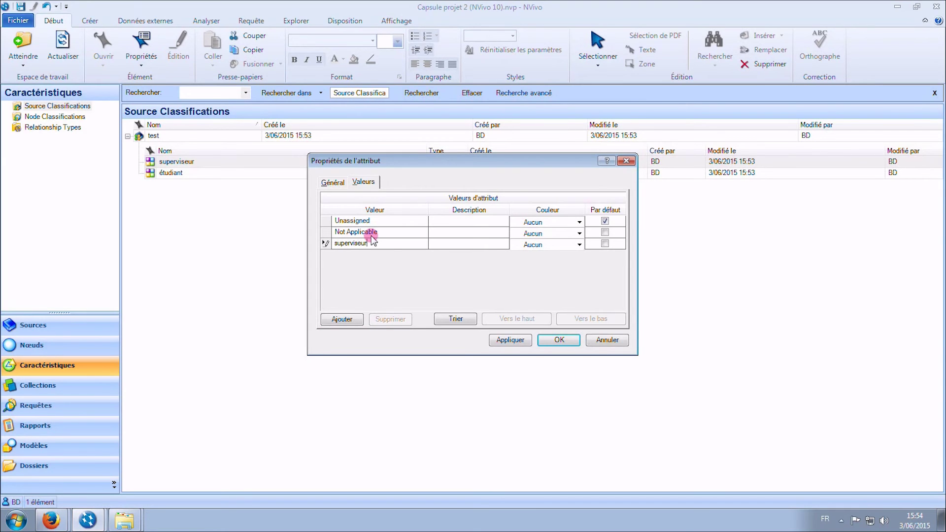
text( 1)
click(345, 320)
text(superviseur 2)
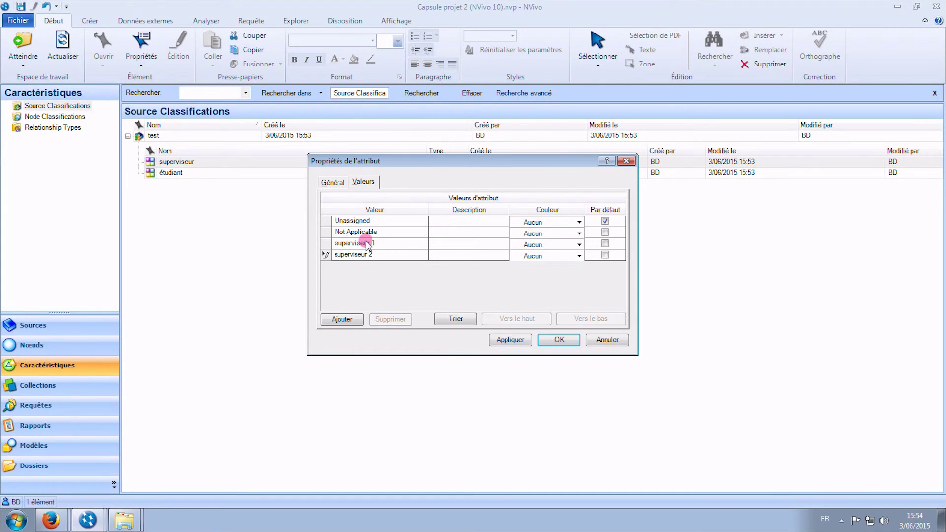
click(547, 339)
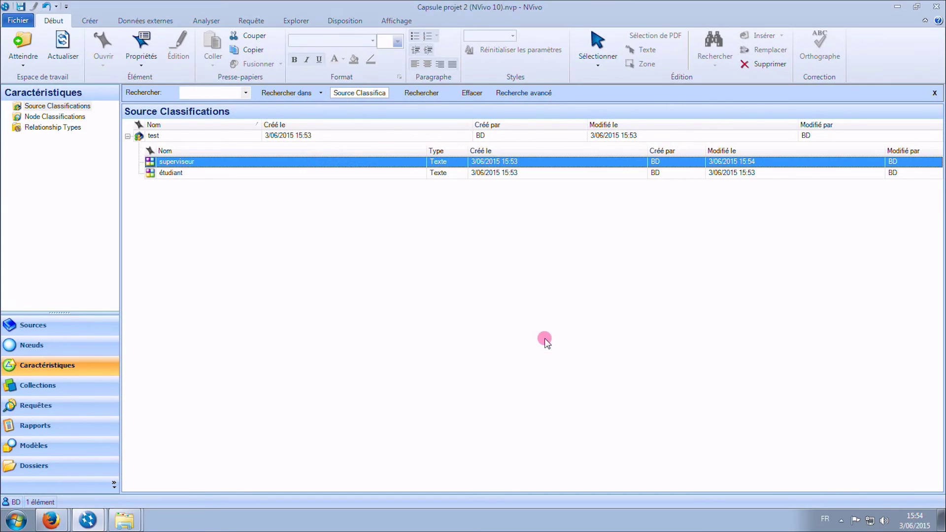
Add the values "étudiant 1" and "étudiant 2" to the attribute "étudiant"
double_click(172, 173)
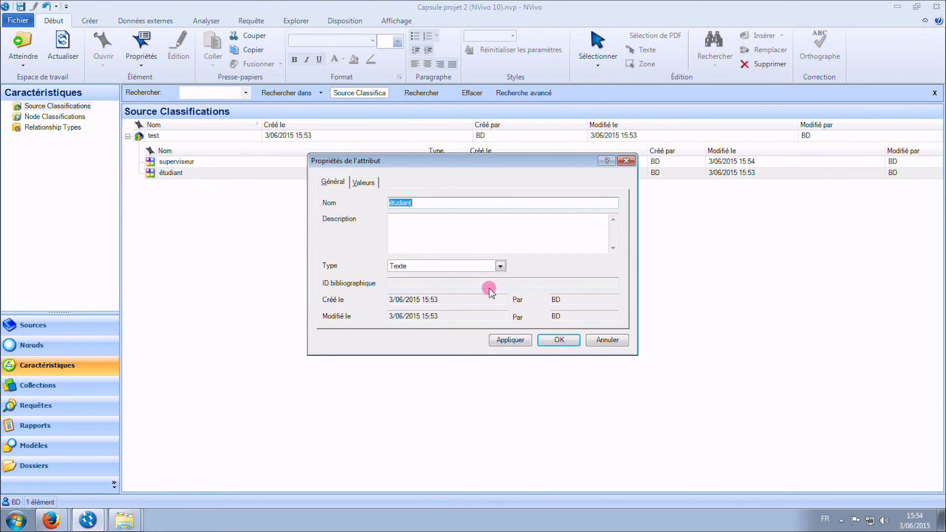
click(363, 182)
click(358, 232)
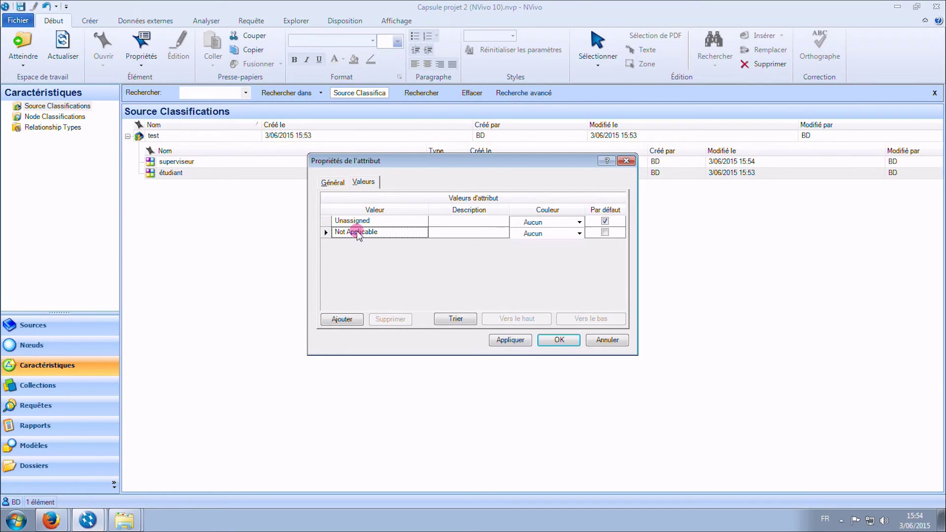
click(347, 320)
text(étudiant 1)
click(341, 319)
text(étudiant 2)
click(558, 340)
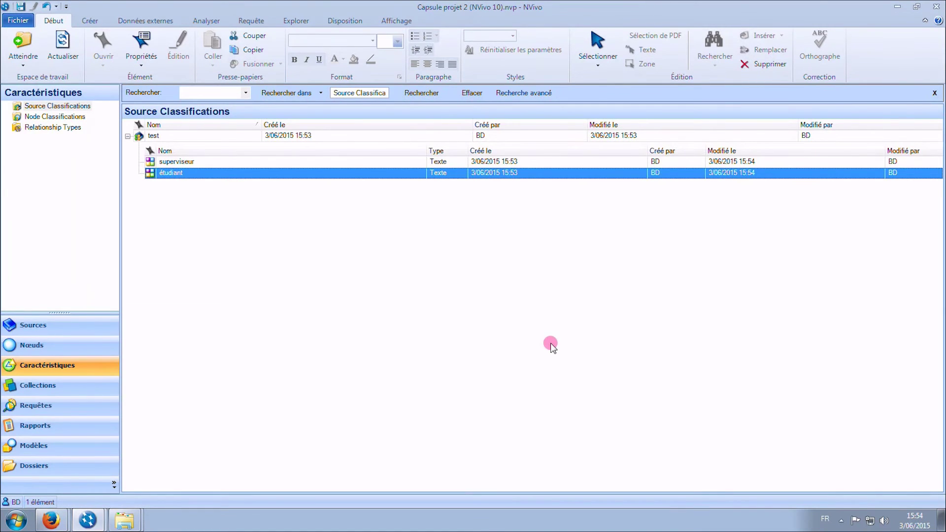
Assign the classification "test" to the internal source "Futur enseignant 1 - superviseur 1"
click(81, 326)
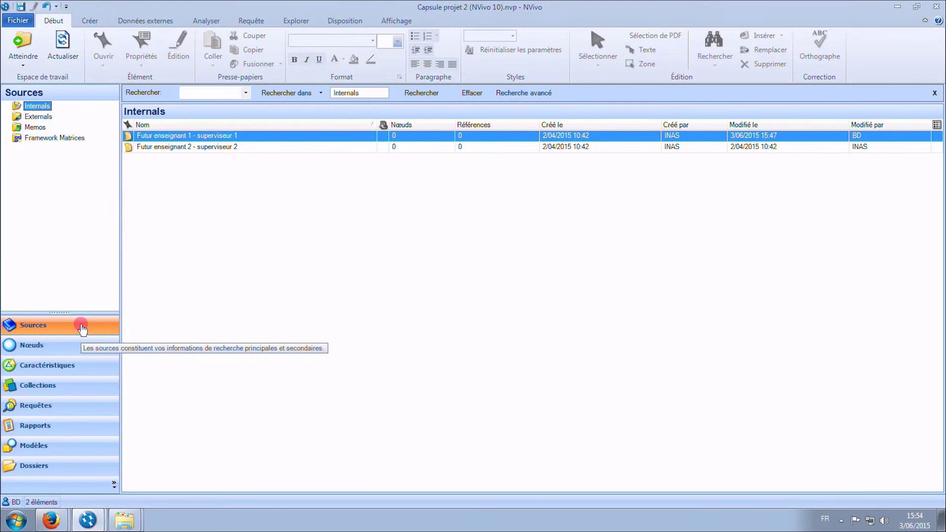
right_click(206, 135)
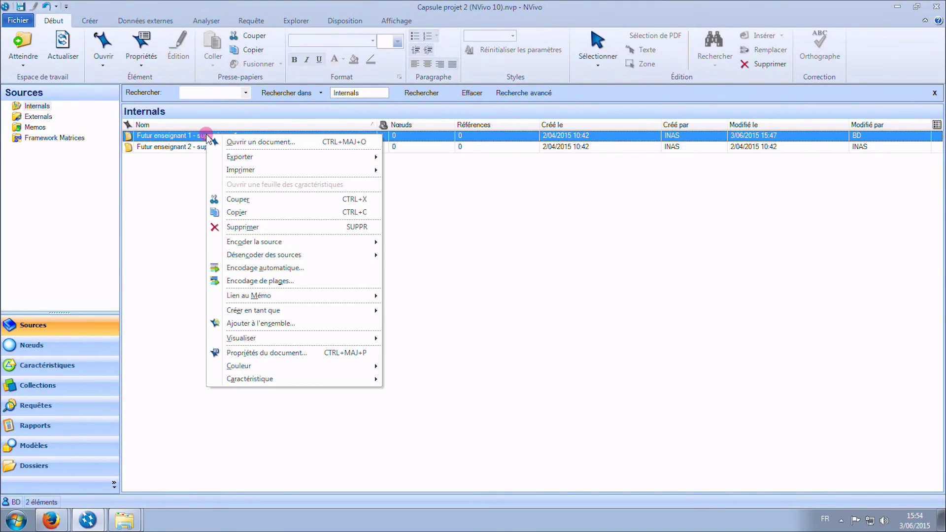
mouse_move(280, 386)
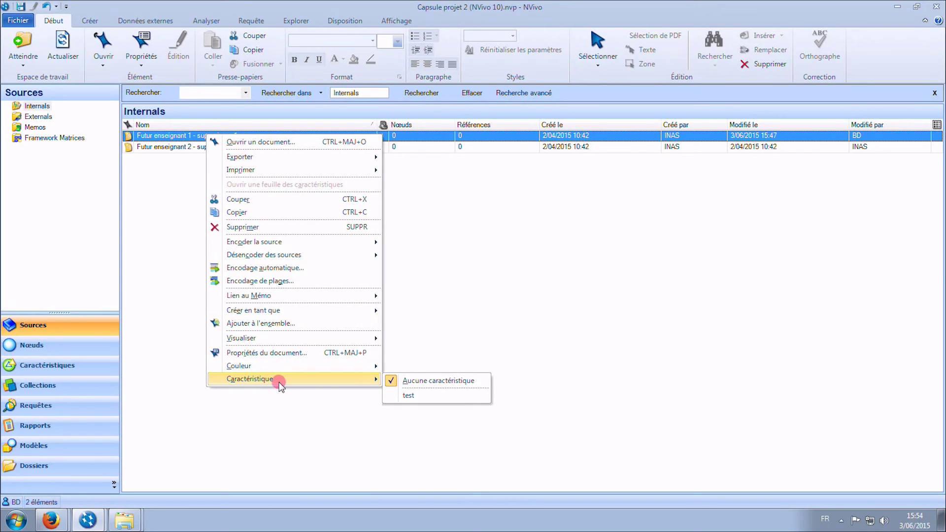
click(412, 396)
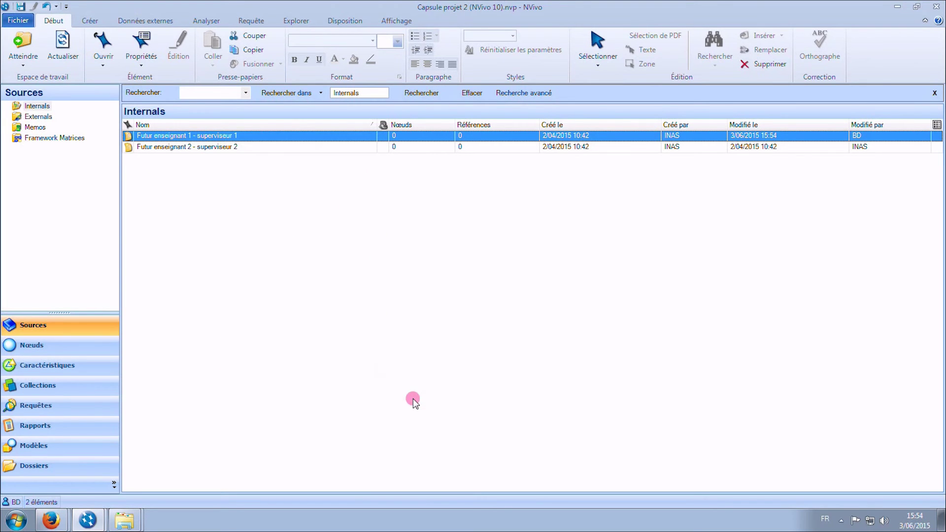
Set the attribute values of the source "Futur enseignant 1 - superviseur 1" to "superviseur 1" and "étudiant 1"
right_click(220, 137)
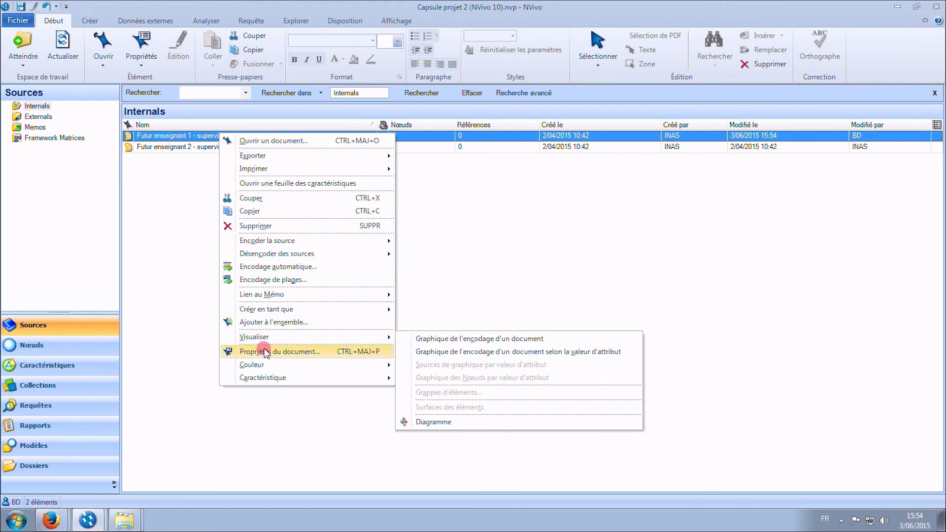
click(256, 351)
click(376, 165)
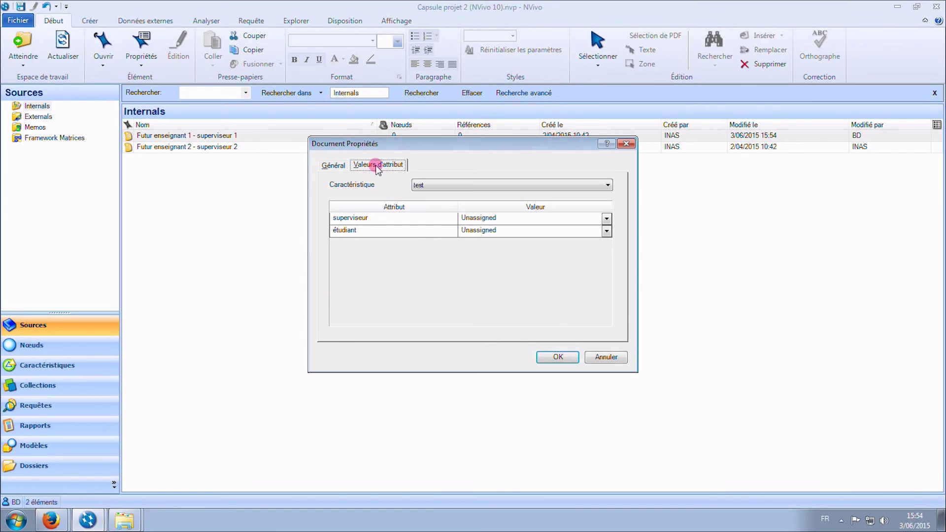
click(607, 218)
click(563, 246)
click(606, 231)
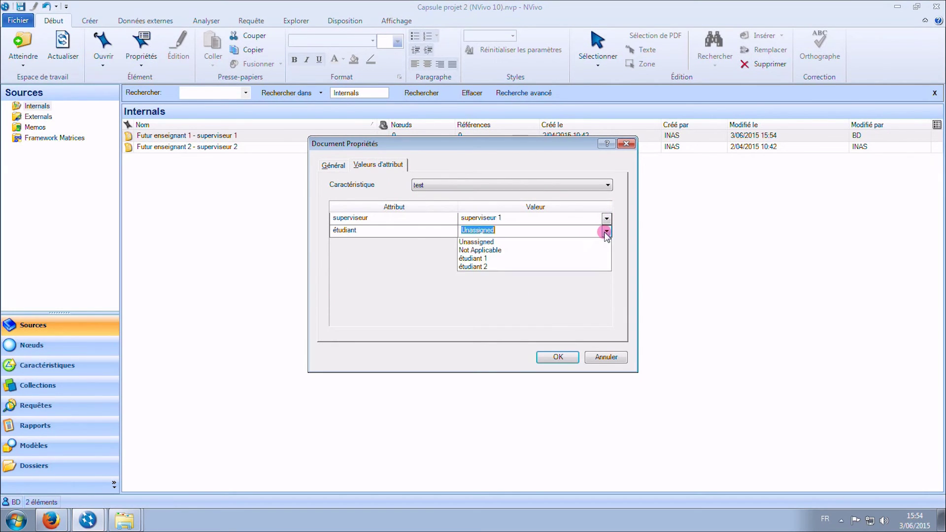
click(562, 259)
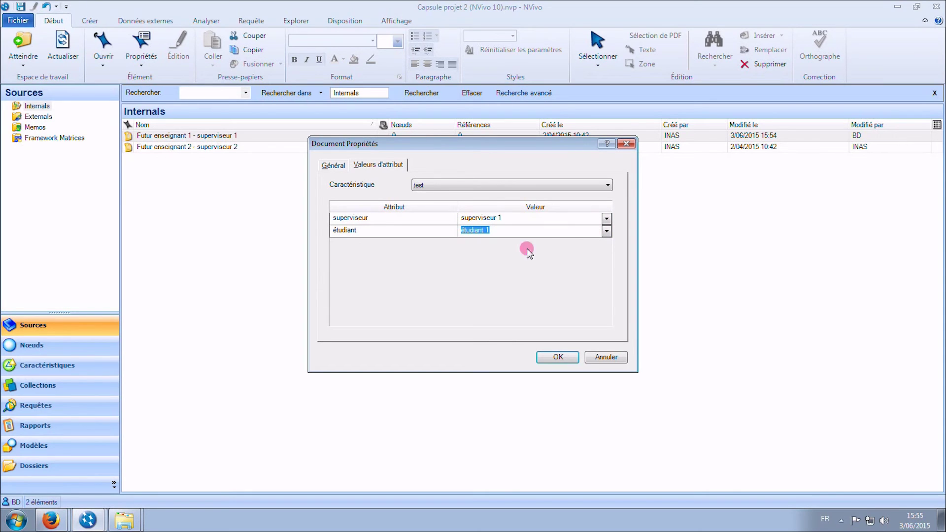
click(557, 356)
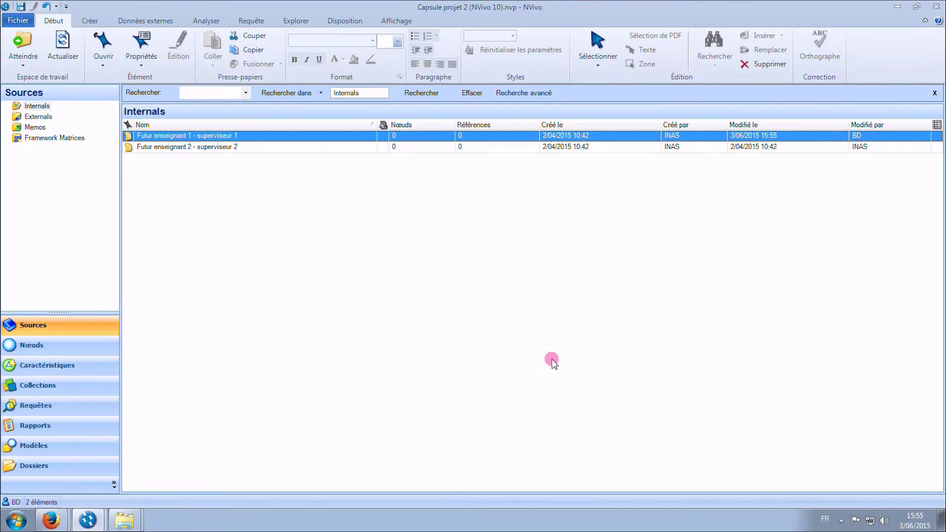
Start a new word frequency query and limit it to the 500 most frequent words
click(57, 406)
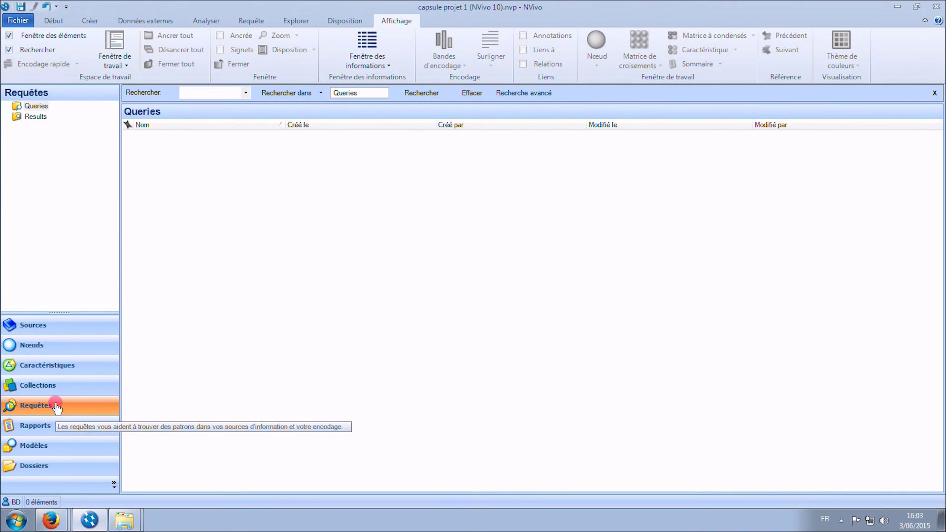
right_click(185, 231)
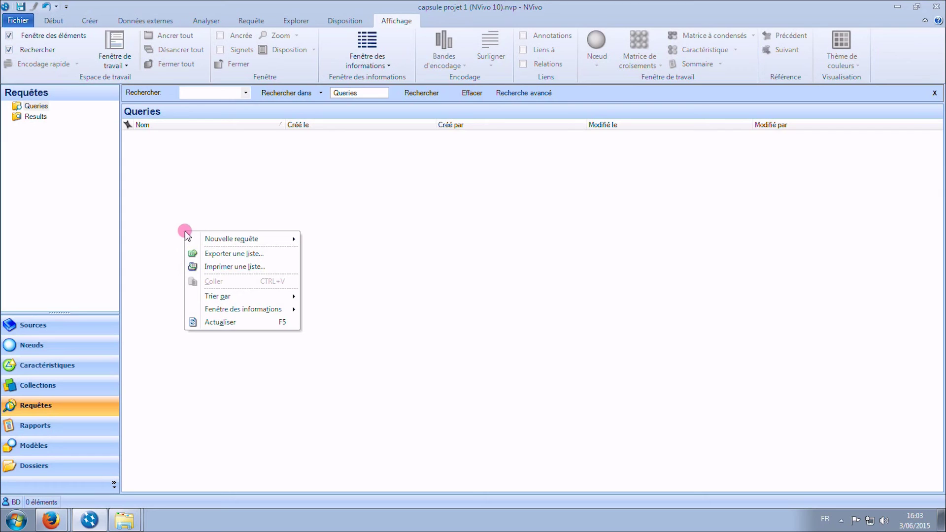
mouse_move(262, 239)
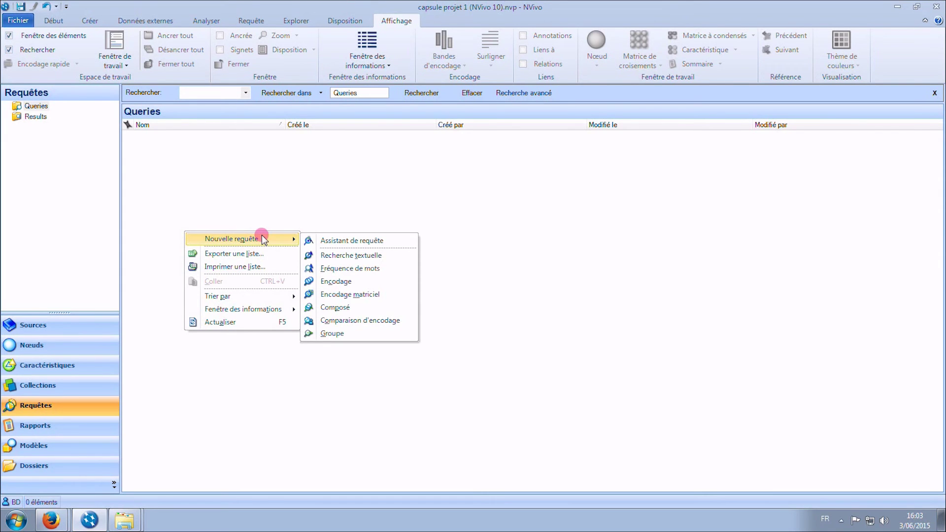
click(348, 268)
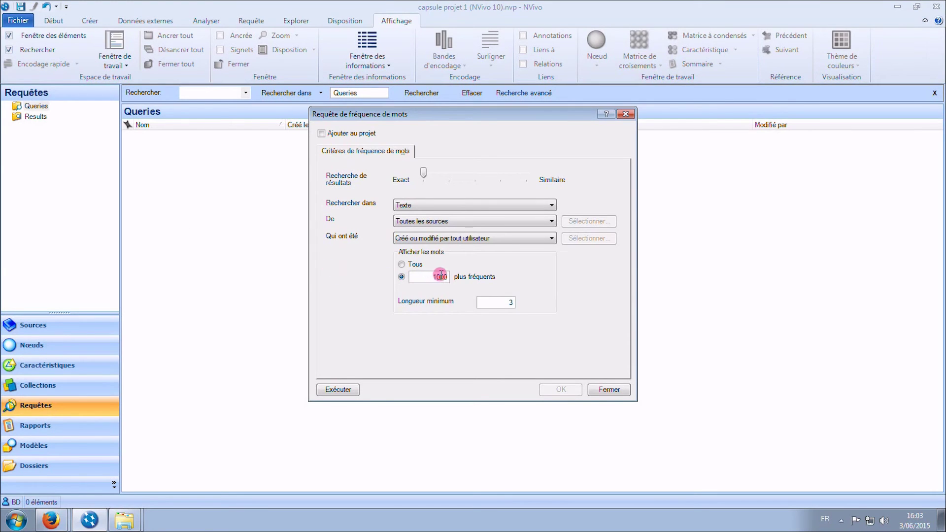
key(BackSpace)
key(BackSpace)
text(5)
Add the word frequency query to the project under the name "top500" and run it
click(322, 133)
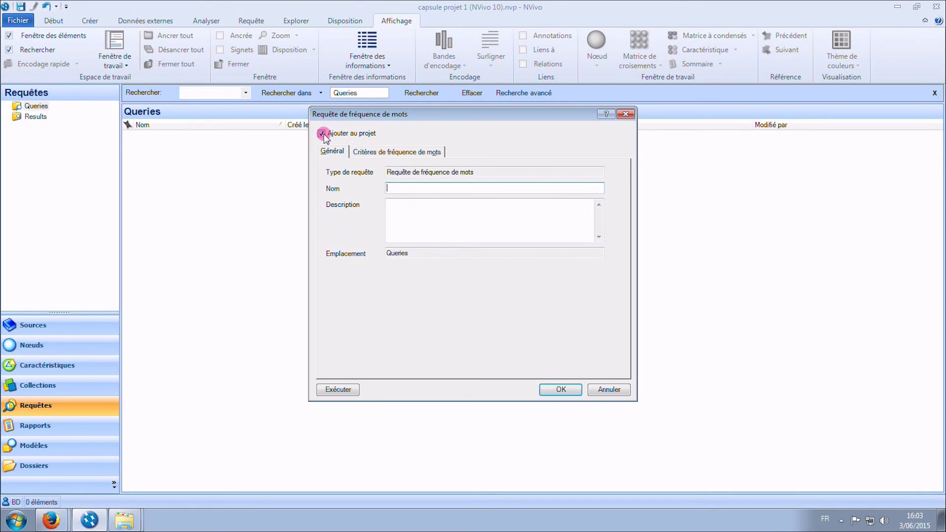
click(416, 185)
text(top500)
click(338, 390)
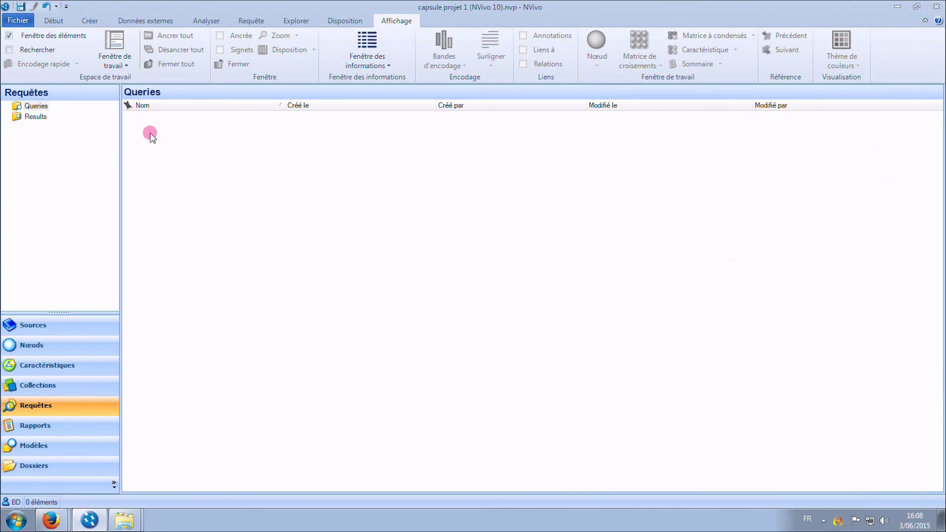
Start a new matrix coding query and browse for row items down to the nodes under superviseur > S PROACTIF > SP objets réflexivité
right_click(151, 136)
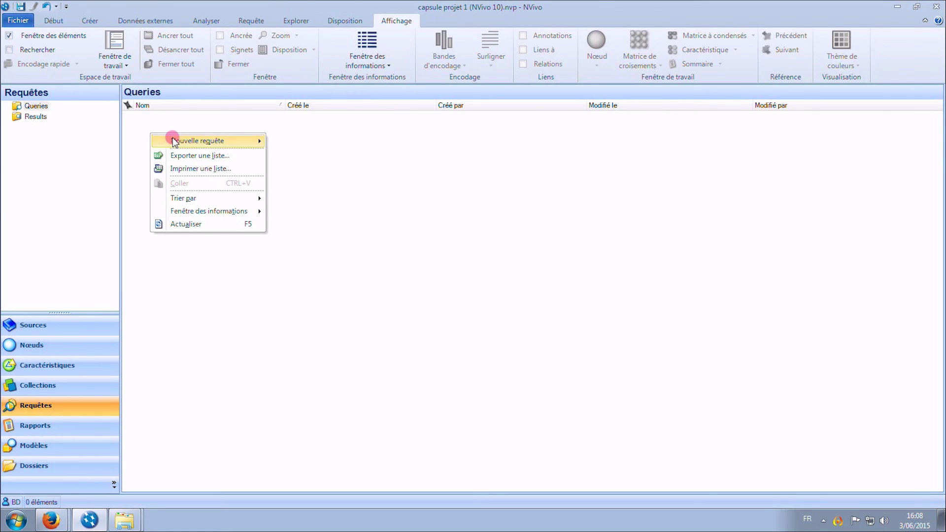
mouse_move(178, 140)
click(315, 197)
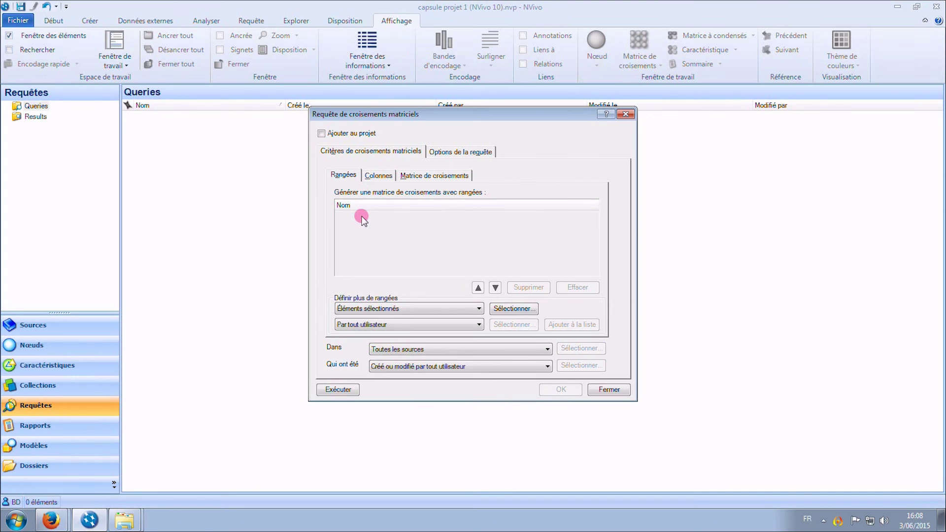
click(511, 309)
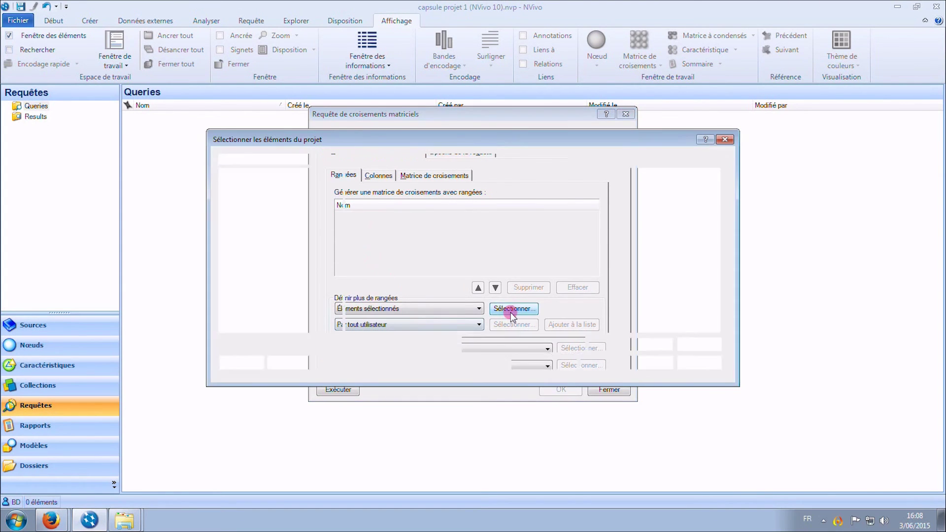
click(261, 202)
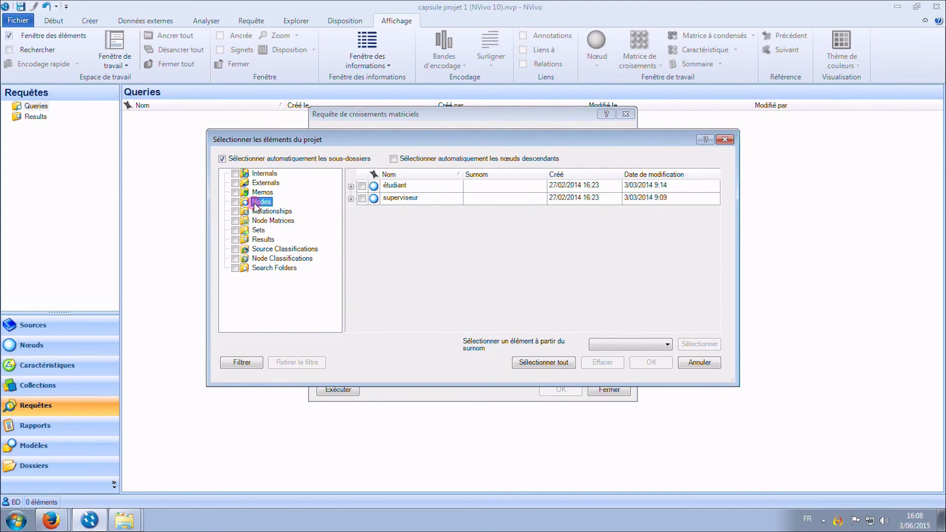
click(350, 199)
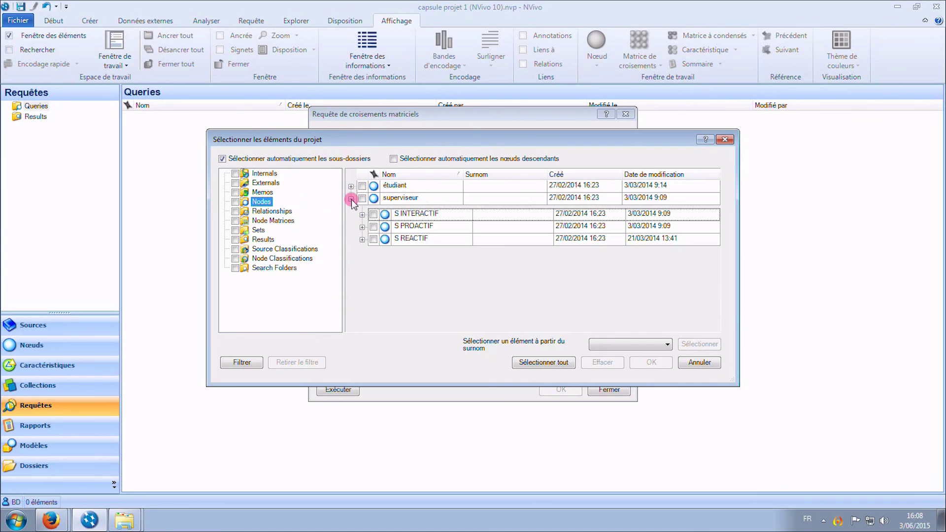
click(362, 227)
click(373, 267)
scroll(407, 300, down, 1)
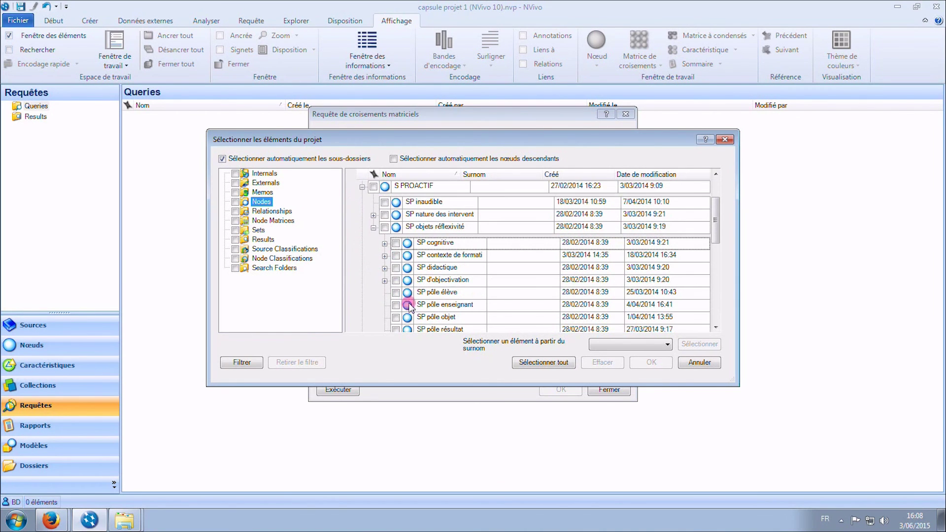
Add all nine child nodes of "SP objets réflexivité" as rows of the matrix
click(395, 242)
click(395, 256)
click(395, 268)
click(396, 280)
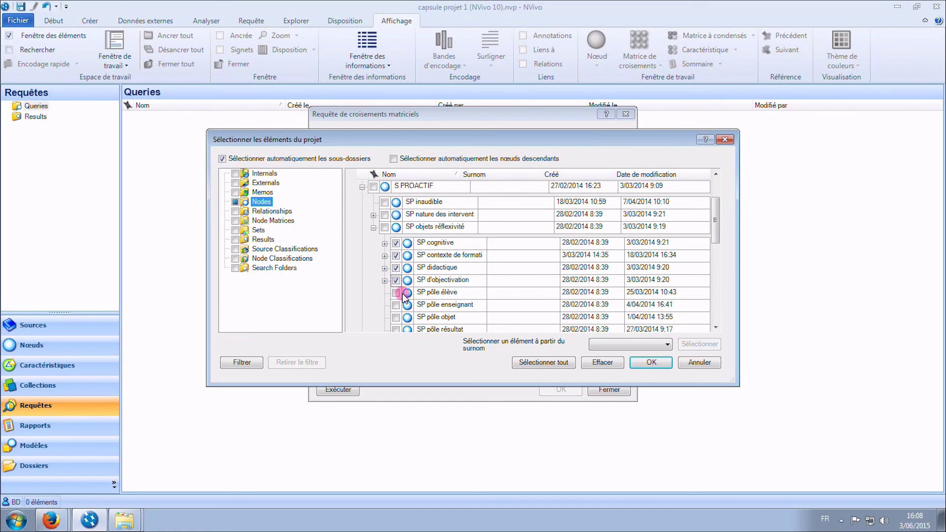
scroll(397, 292, down, 1)
click(396, 252)
click(395, 264)
click(395, 277)
click(396, 289)
click(396, 302)
click(649, 363)
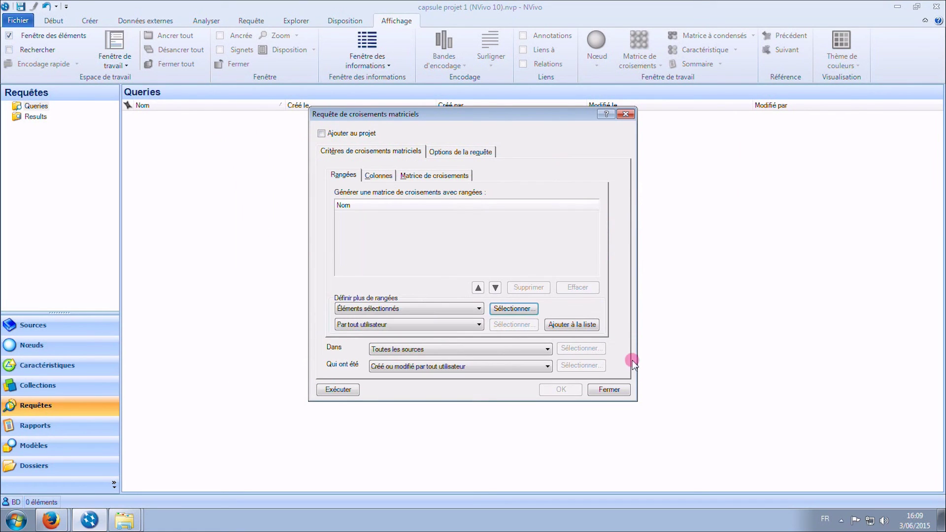
click(562, 324)
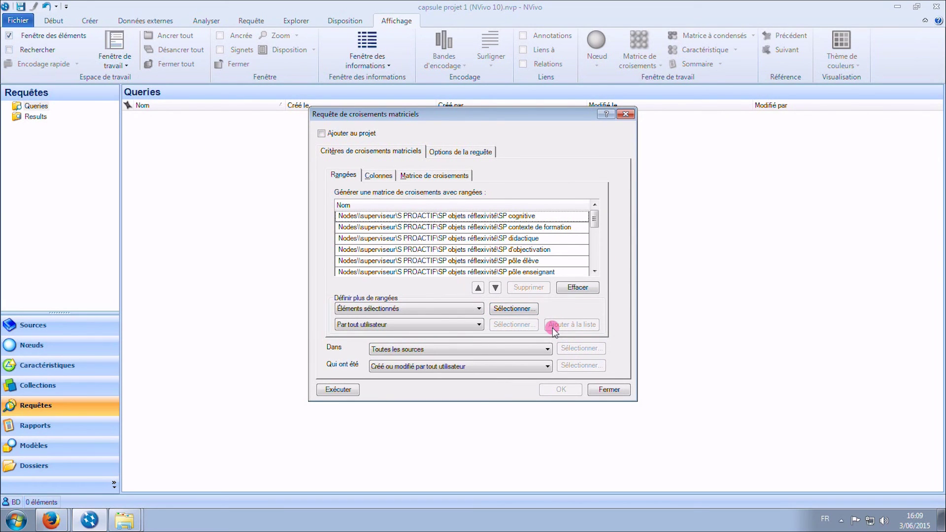
Add the Superviseur attribute values S1 and S2 from the source classification "Réflexivité" as matrix columns and run the query
click(378, 175)
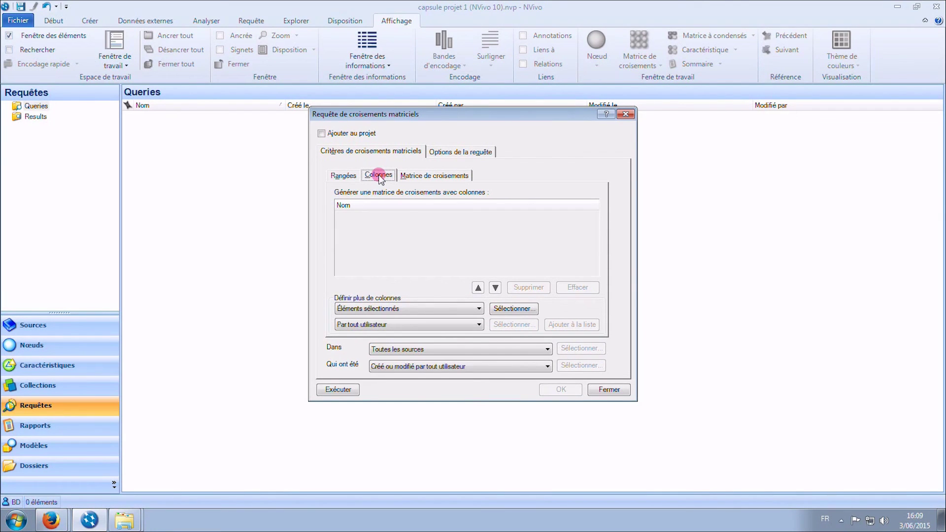
click(512, 308)
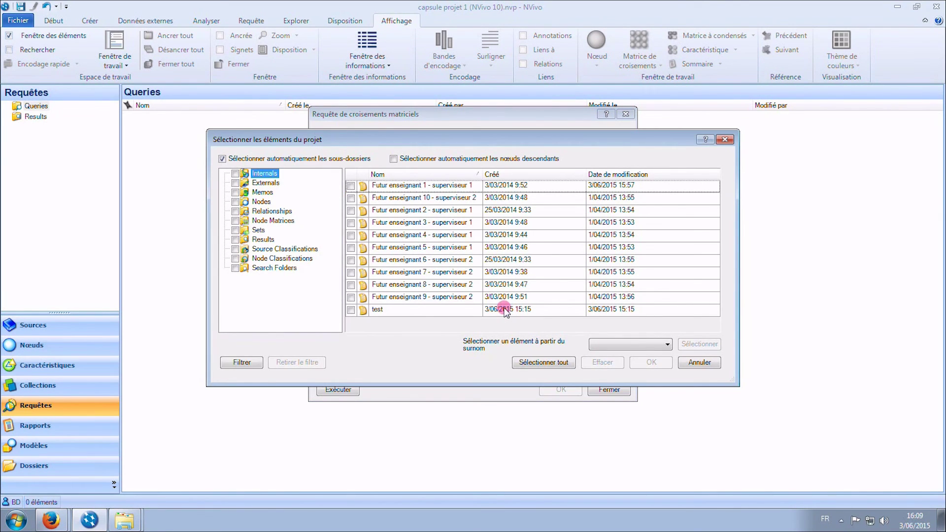
click(303, 249)
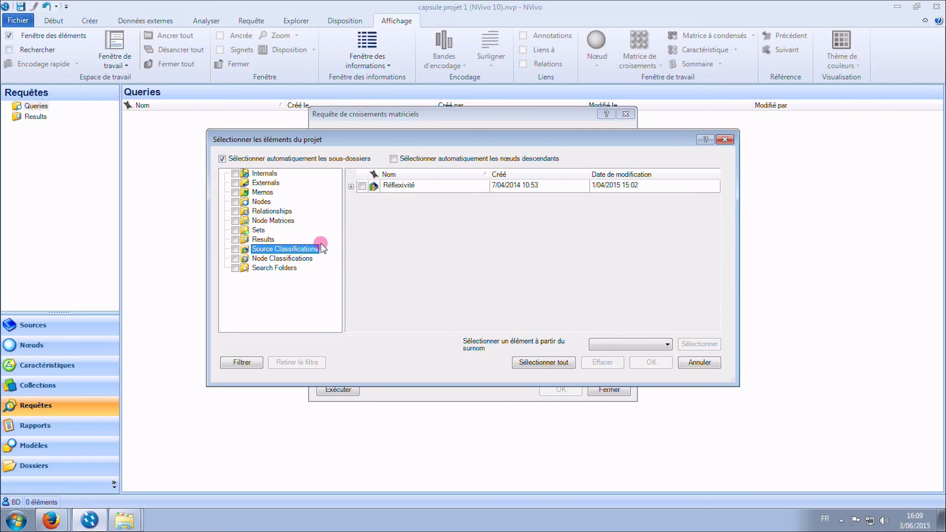
click(351, 187)
click(361, 214)
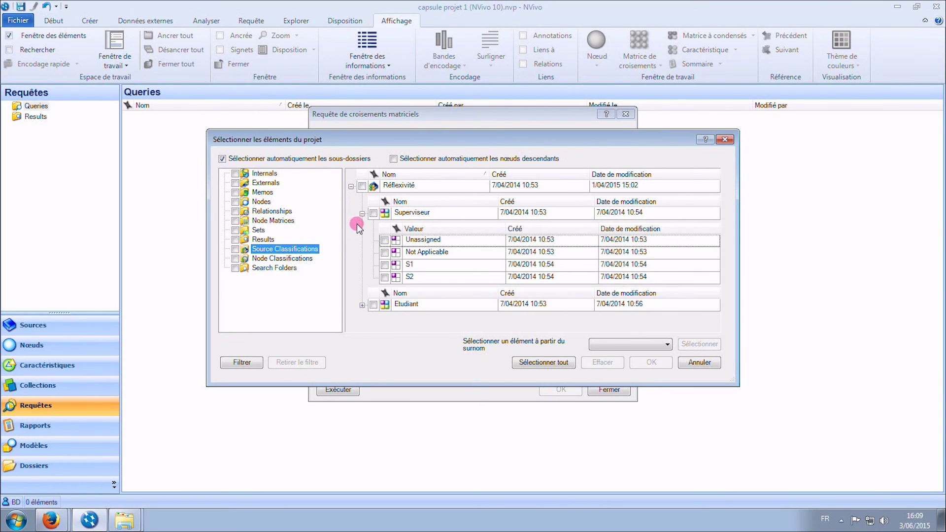
click(385, 265)
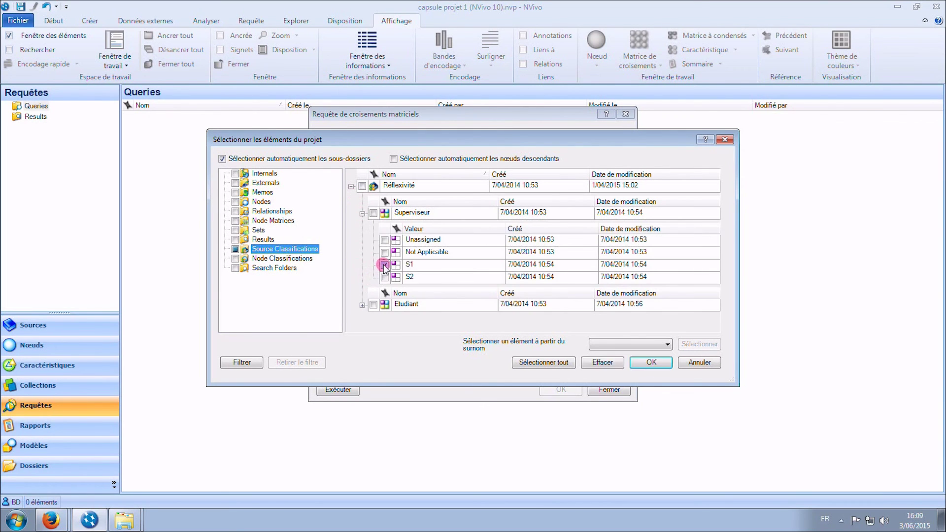
click(385, 278)
click(384, 277)
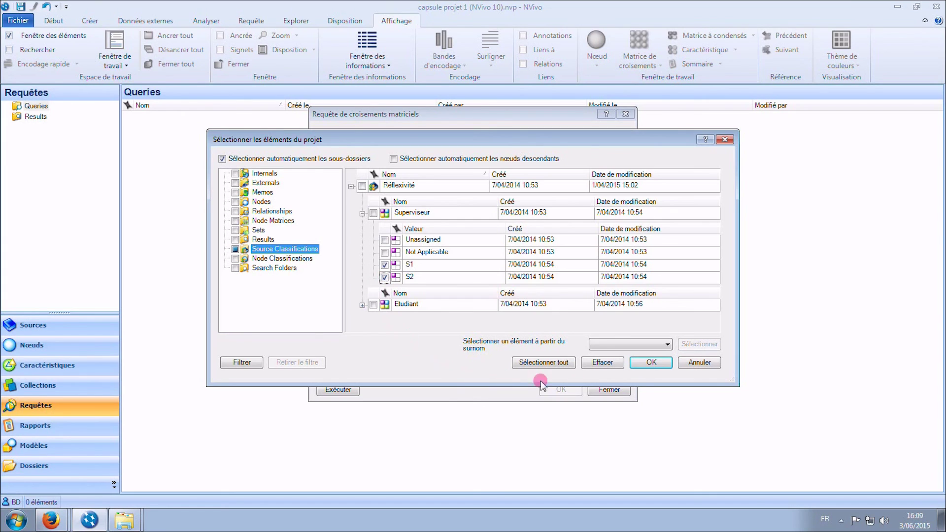
click(653, 363)
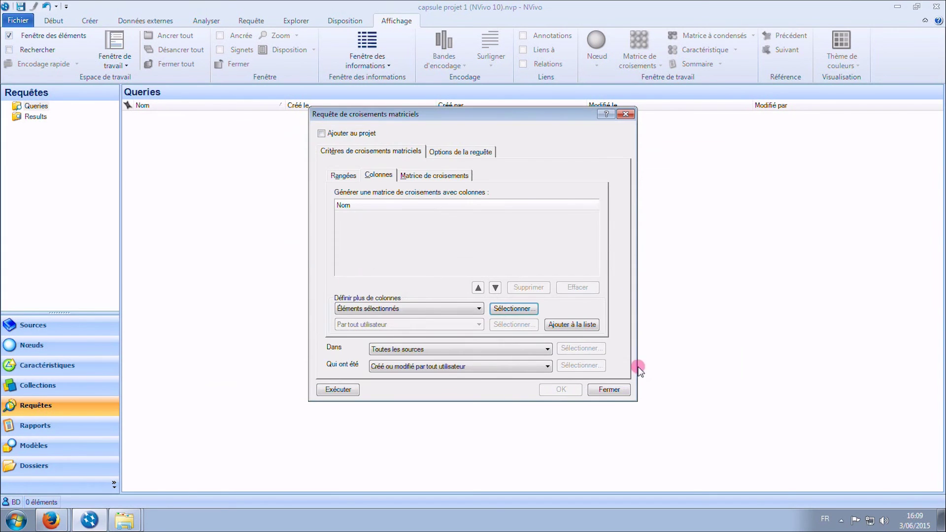
click(568, 325)
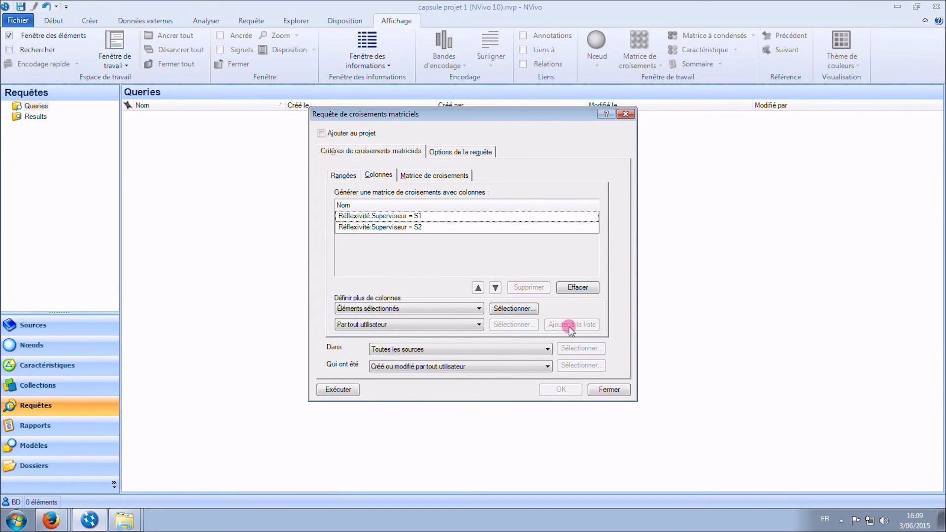
click(338, 390)
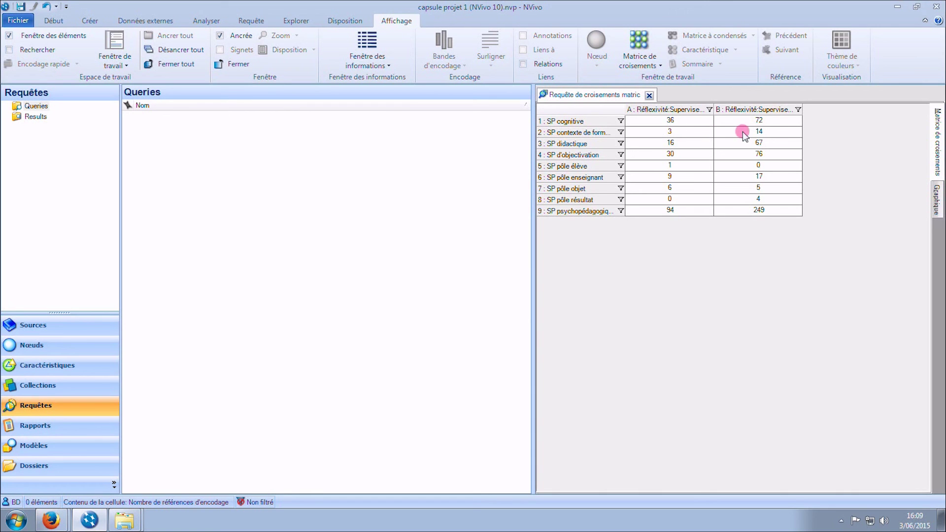
right_click(768, 121)
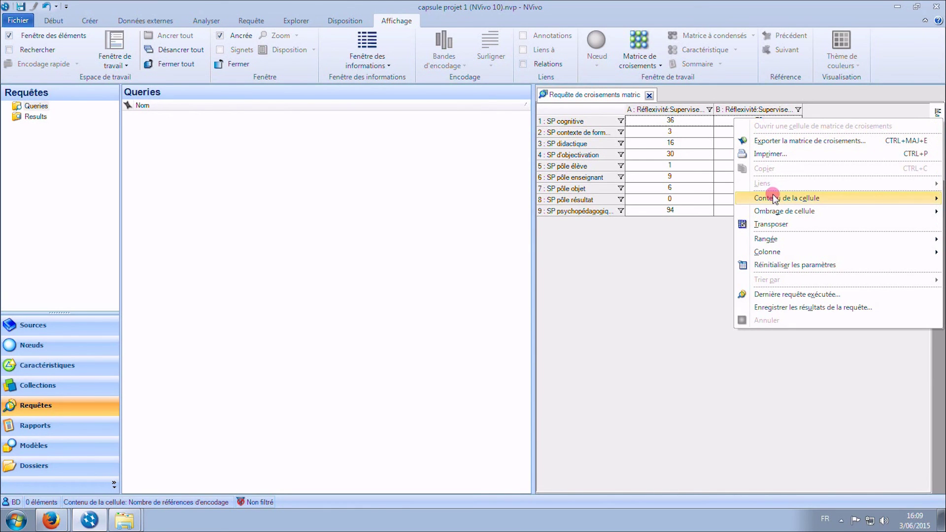
mouse_move(775, 199)
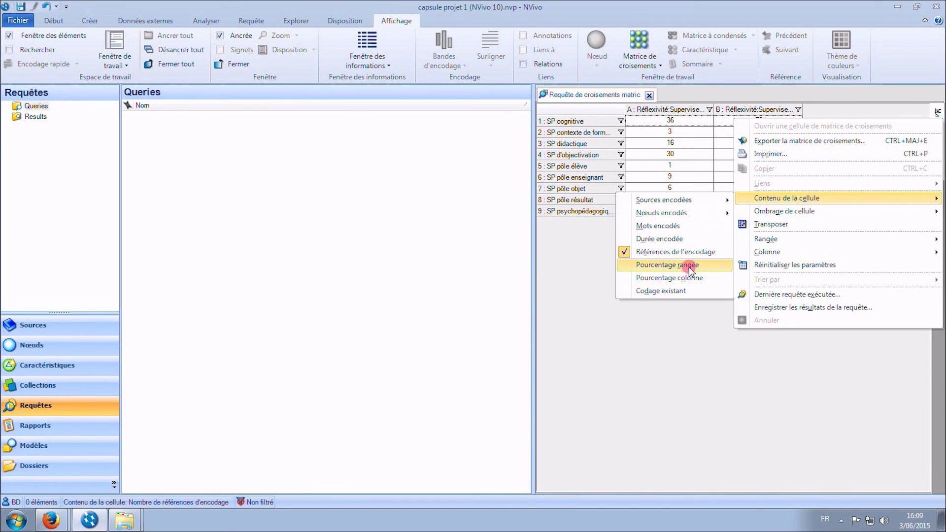
mouse_move(689, 202)
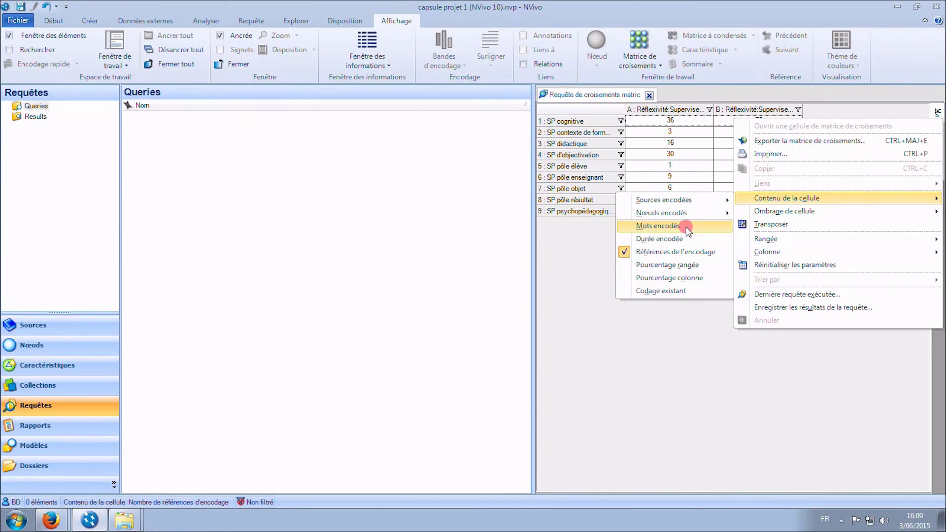
click(716, 340)
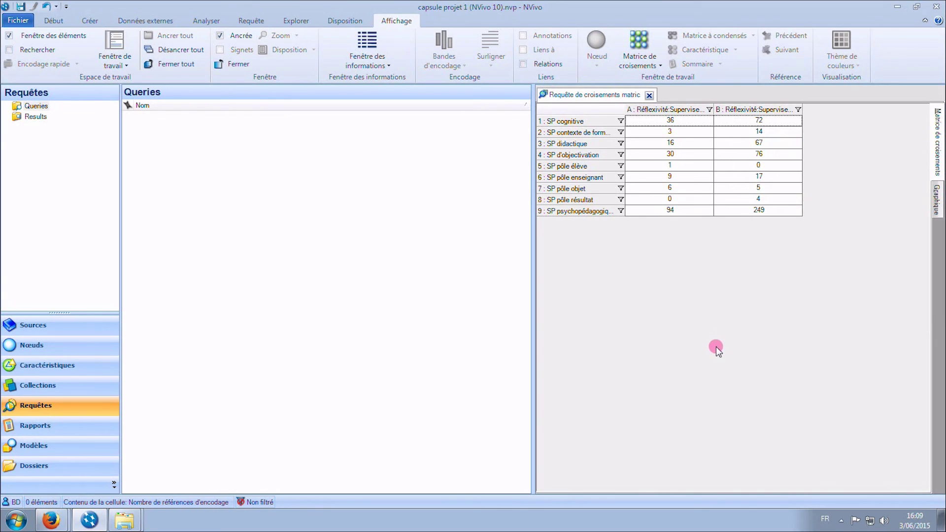
View the coded references behind the matrix cell for "SP contexte de formation" and supervisor S1, and return to the matrix
click(670, 131)
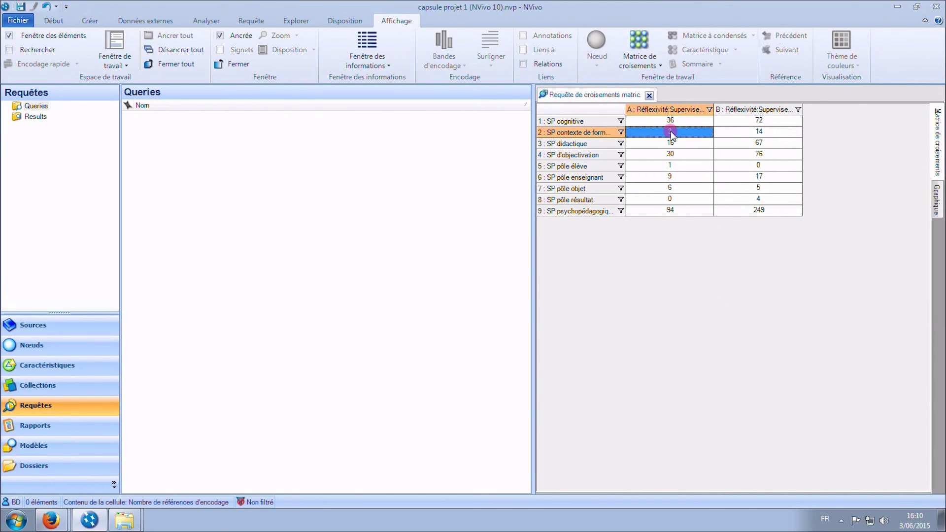
double_click(670, 132)
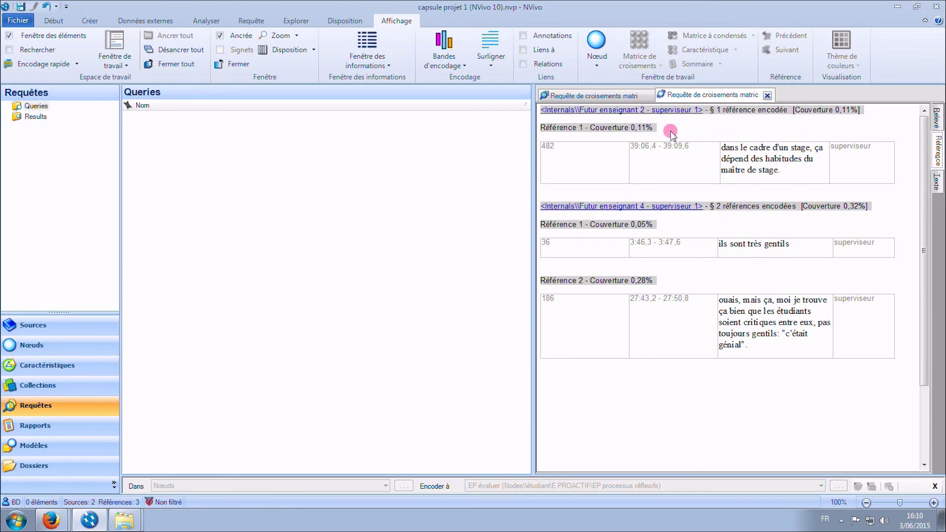
click(610, 95)
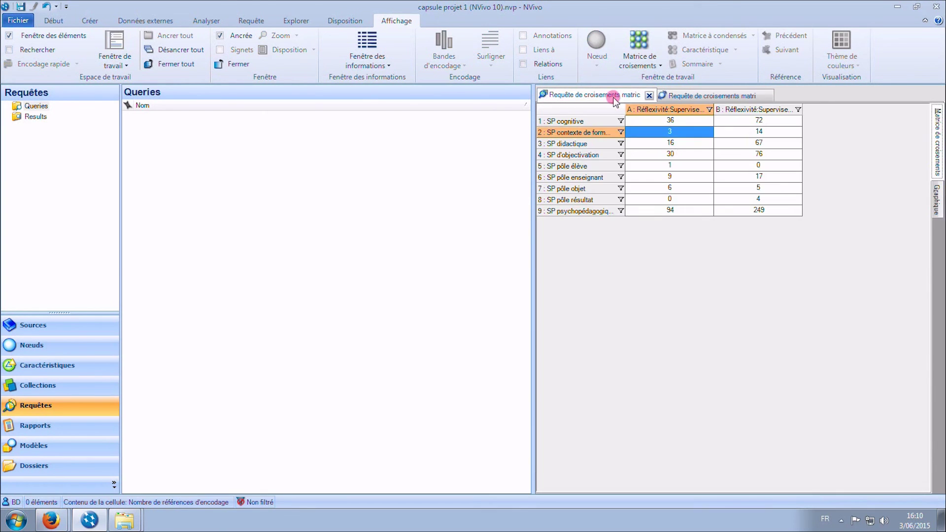
Export the matrix to Documents as an MS Excel (.xlsx) file named "Requête de croisements matriciels"
right_click(761, 134)
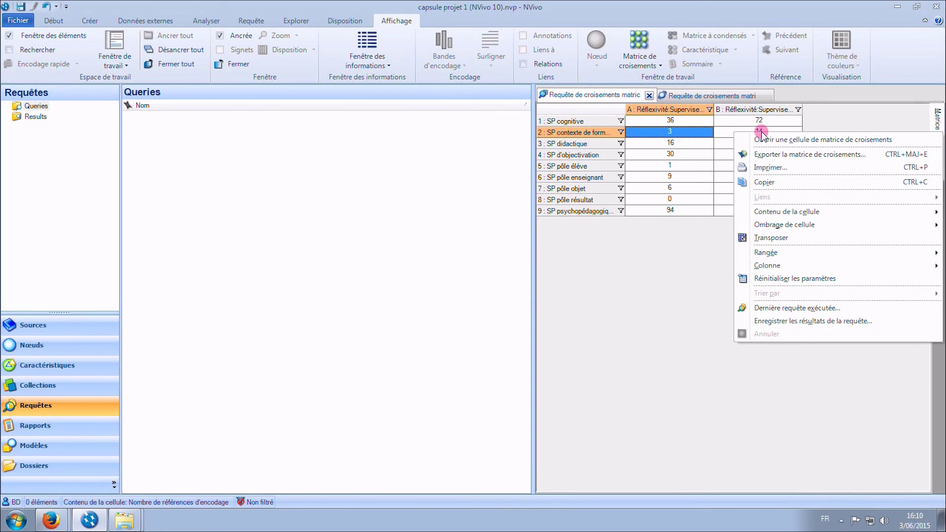
click(766, 155)
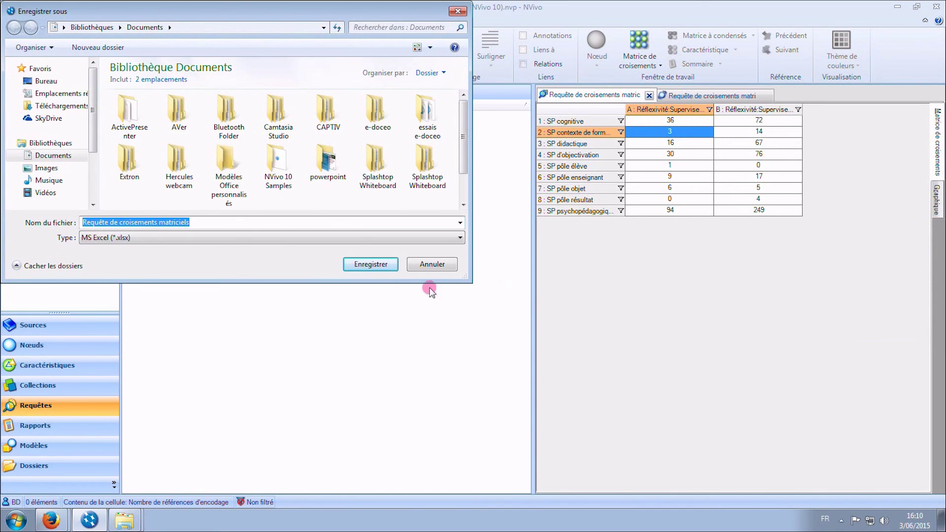
click(380, 267)
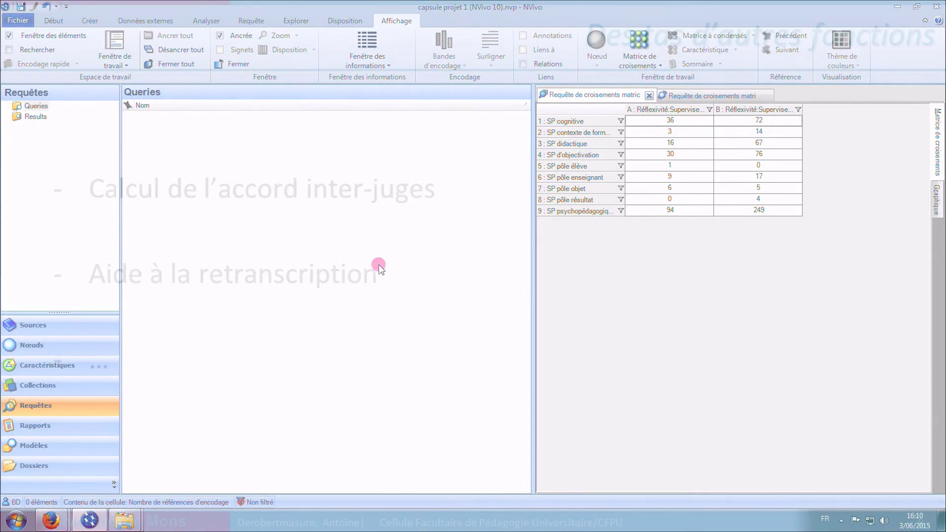